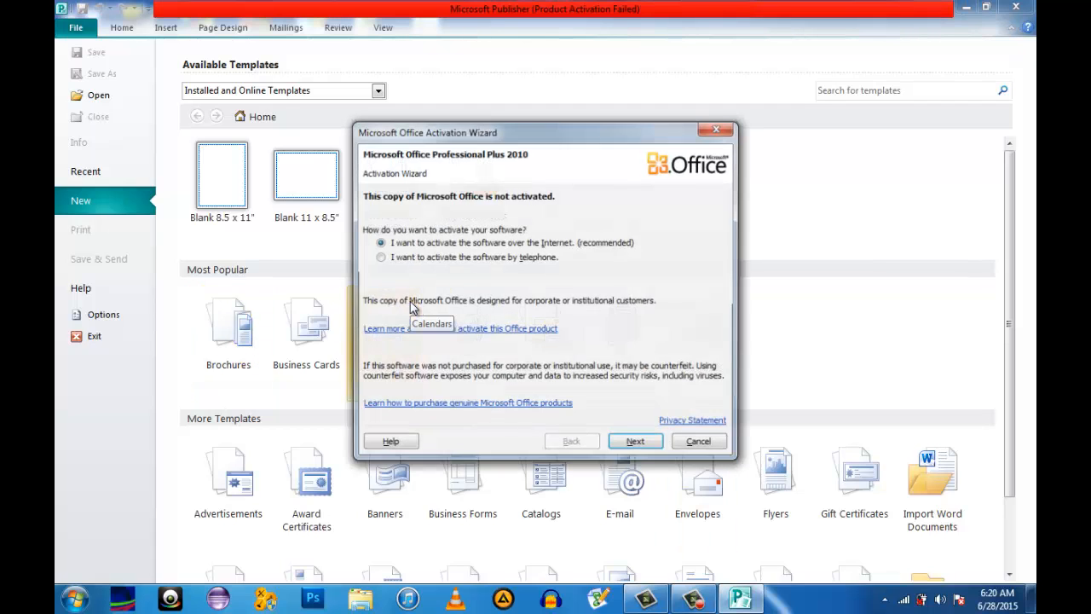
Dismiss the activation wizard and select the wallet-size Boxes template in the Calendars category
left_click(692, 443)
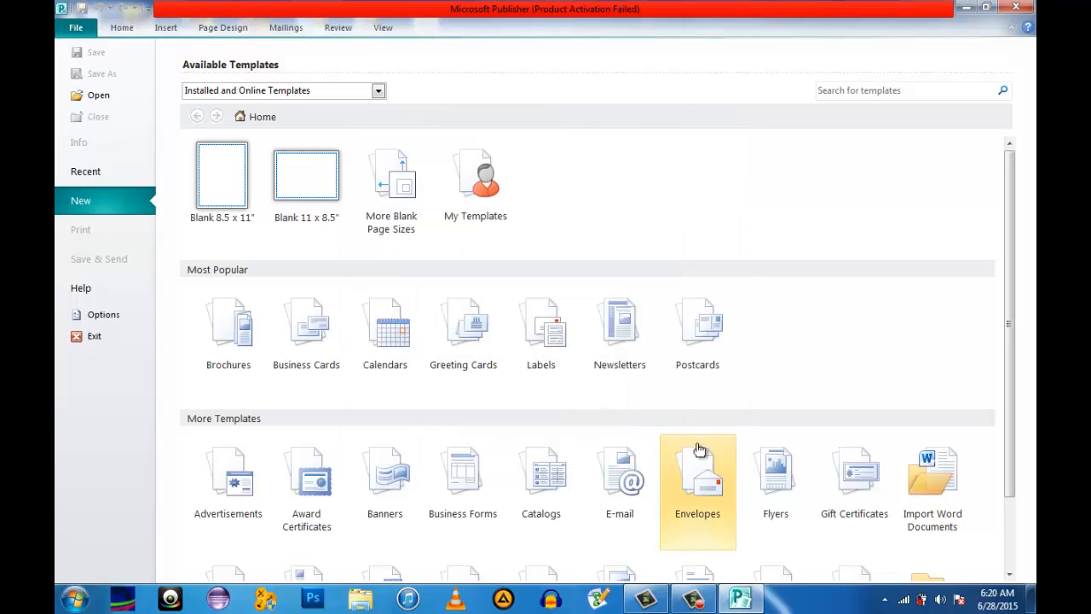
left_click(401, 326)
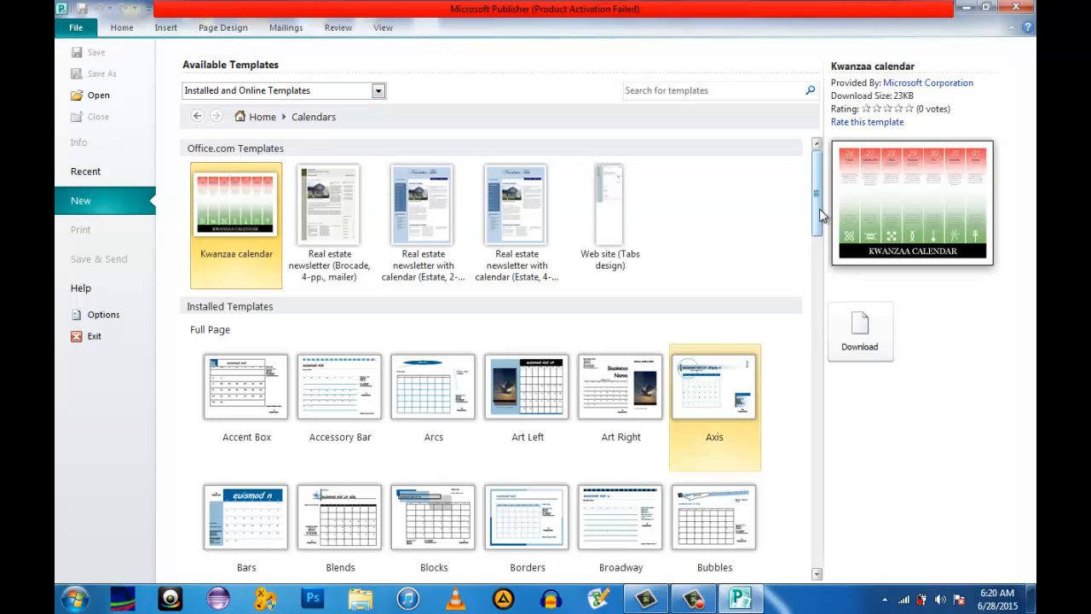
scroll(816, 256, "down", 3)
scroll(809, 311, "down", 7)
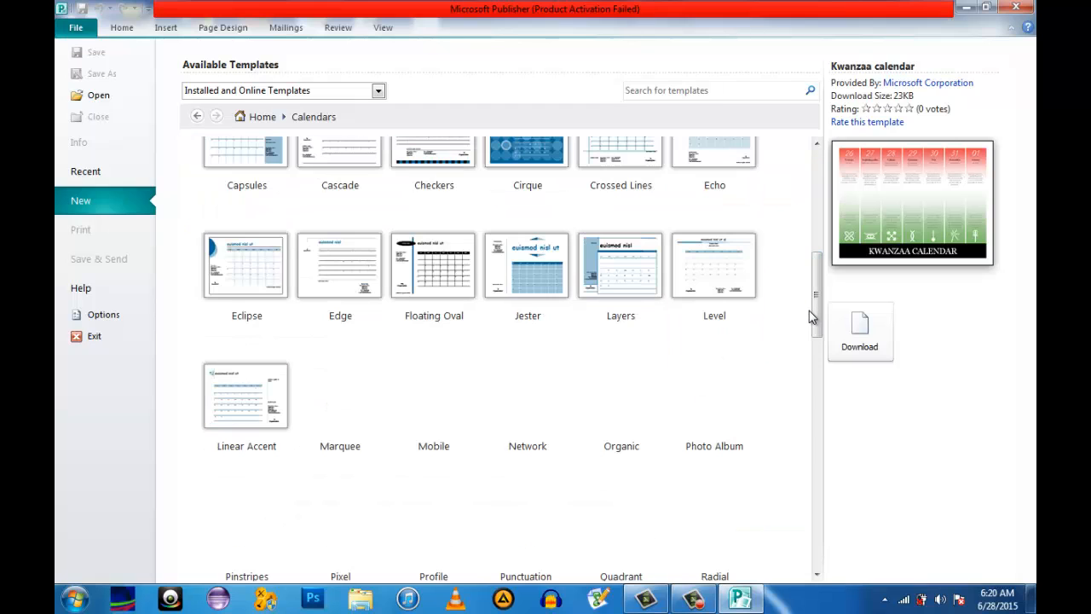
scroll(816, 349, "down", 1)
scroll(817, 357, "down", 7)
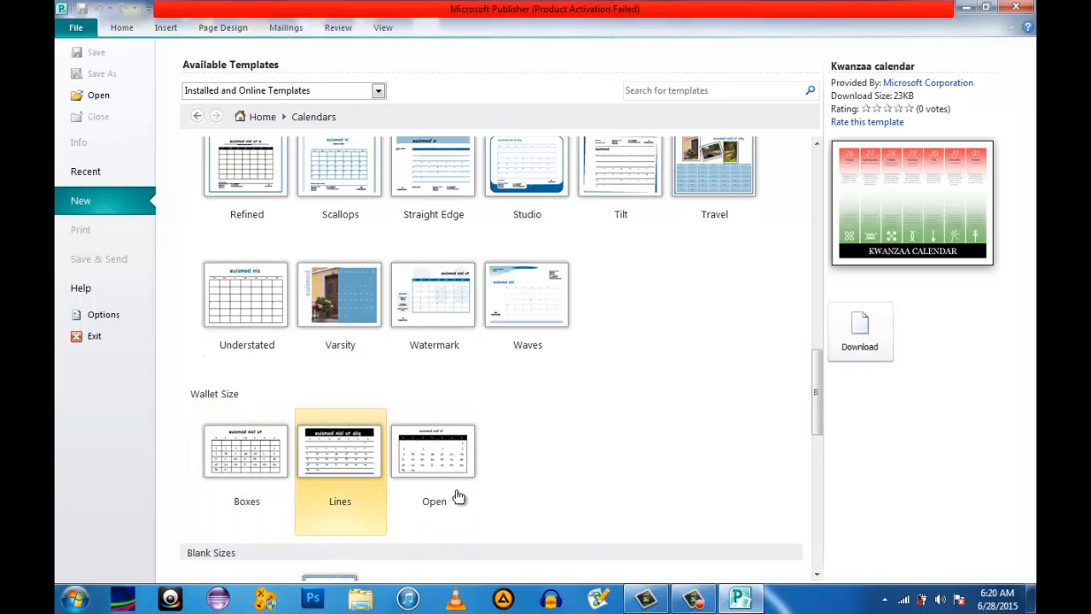
left_click(240, 463)
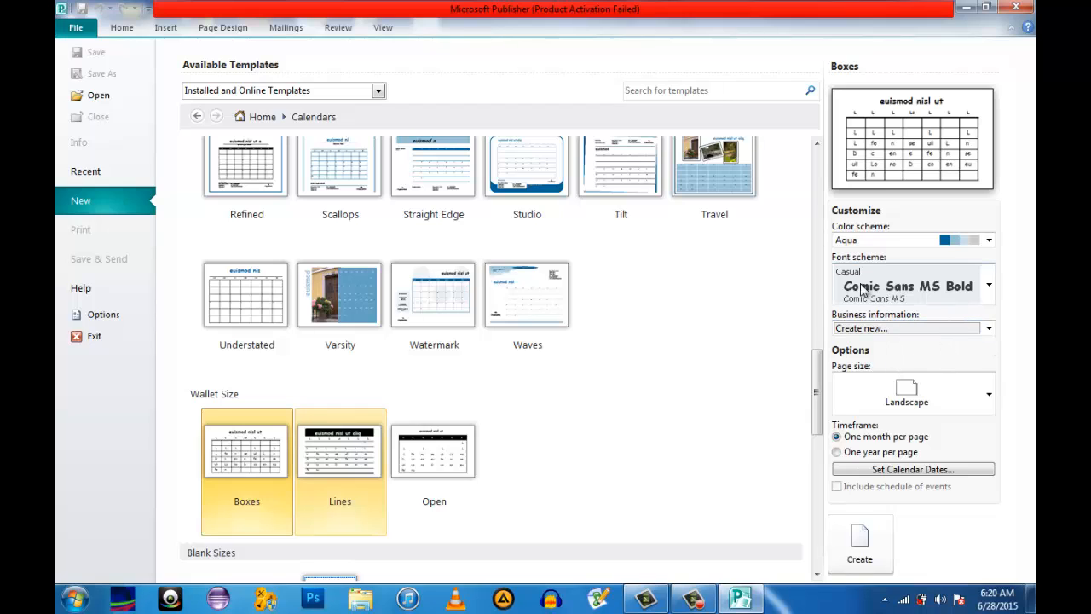
Set the Boxes template's font scheme to the default template fonts and its page size to Portrait
left_click(989, 288)
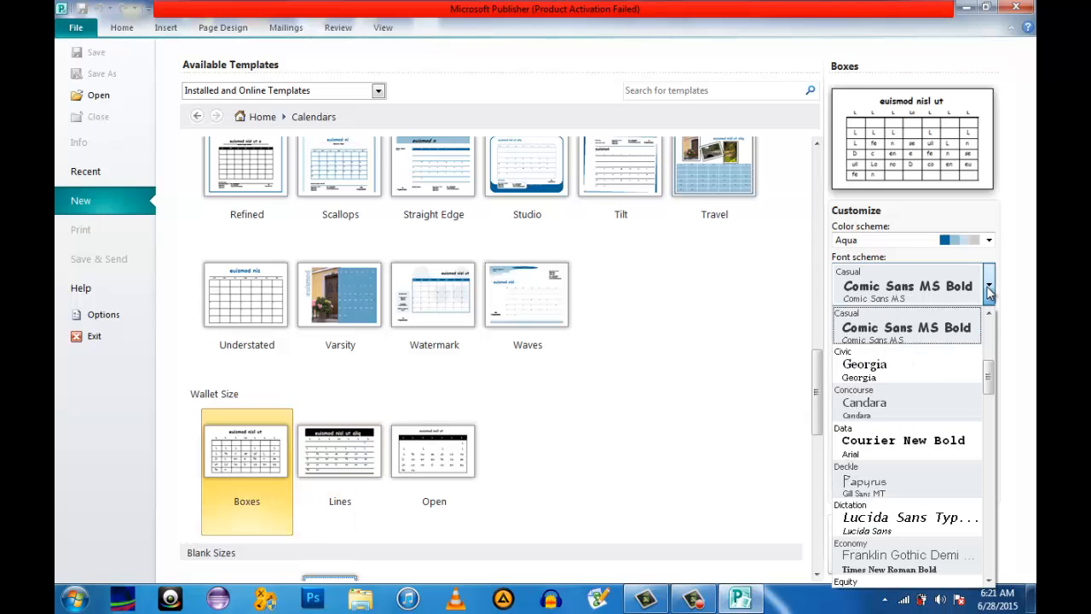
left_click_drag(989, 375, 991, 337)
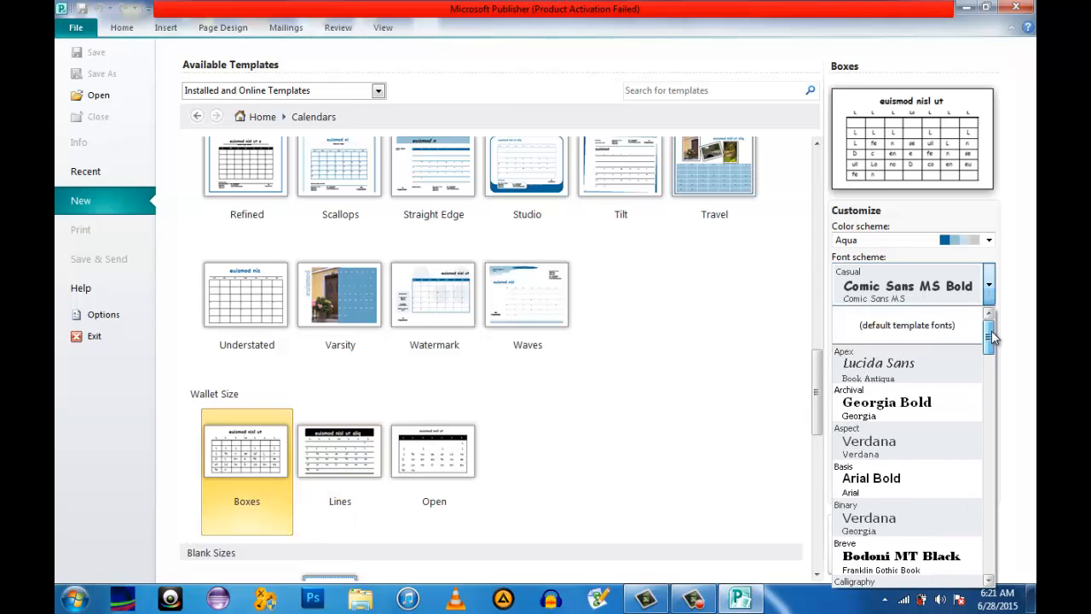
left_click(916, 328)
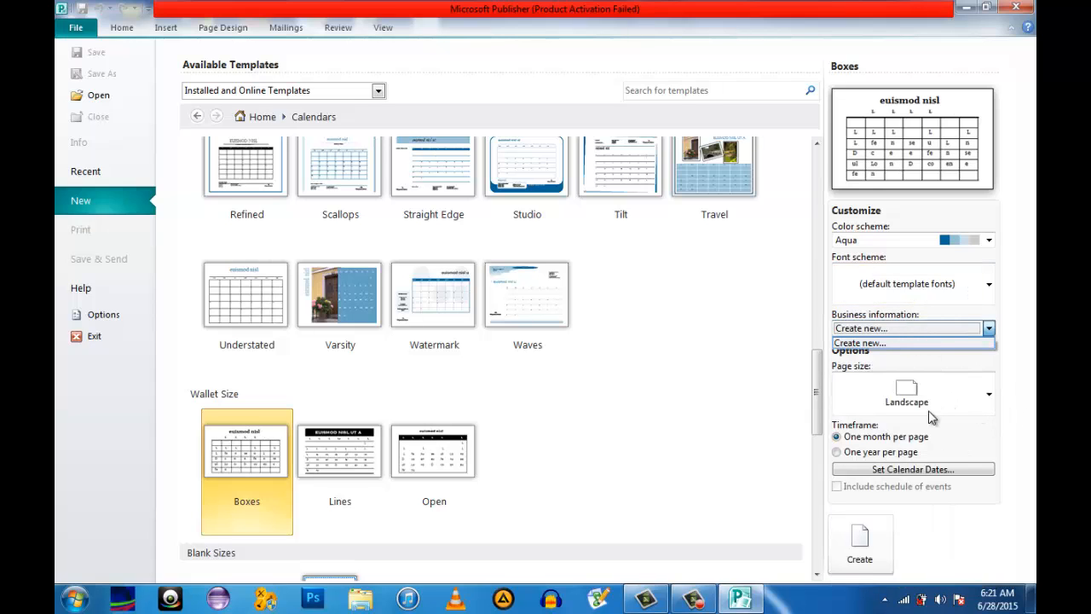
left_click(991, 397)
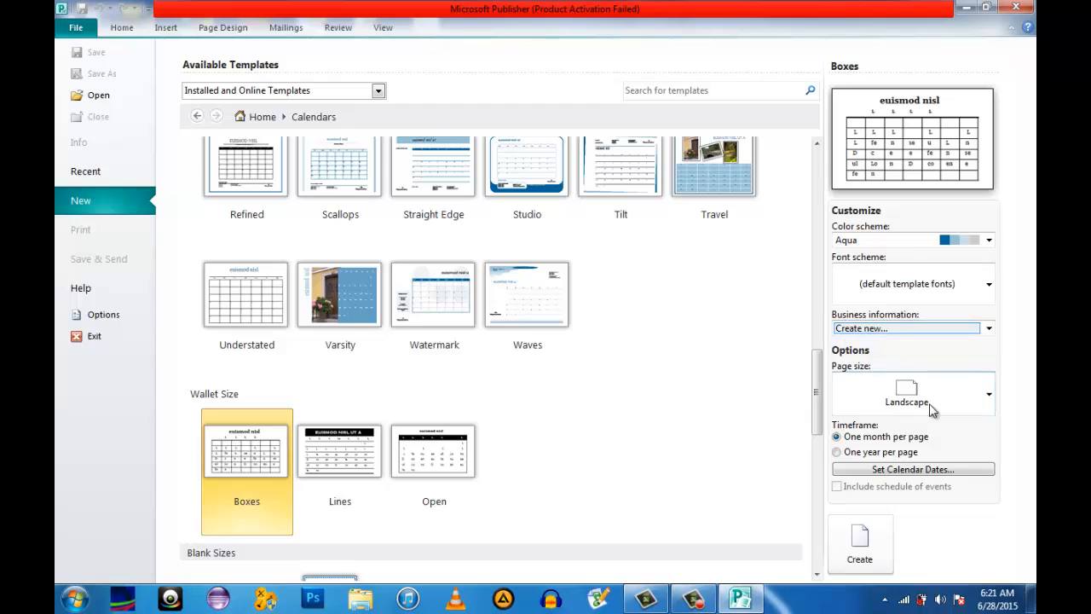
left_click(990, 398)
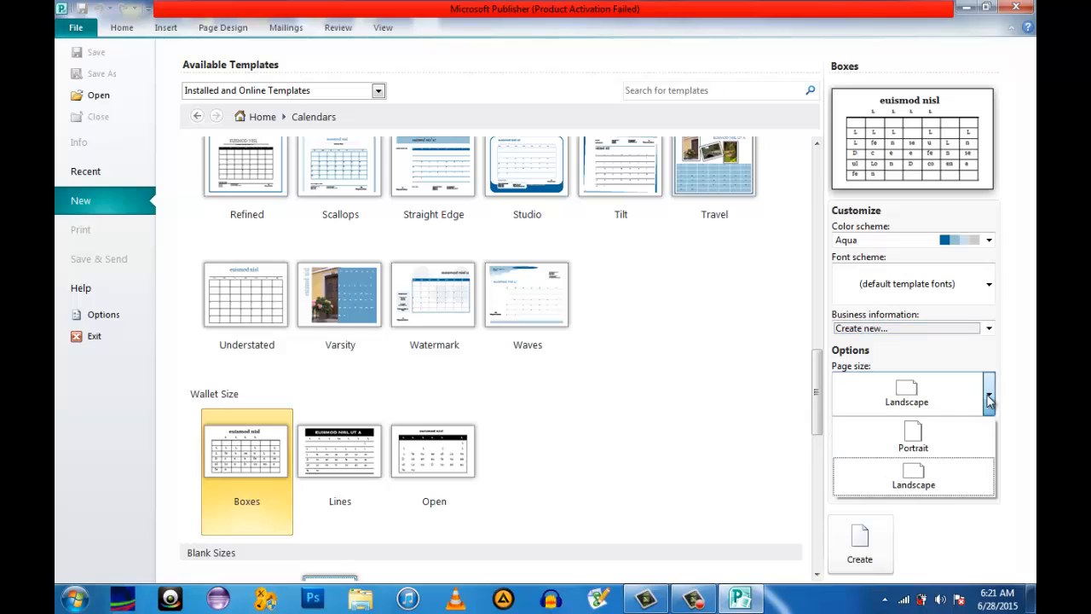
left_click(913, 438)
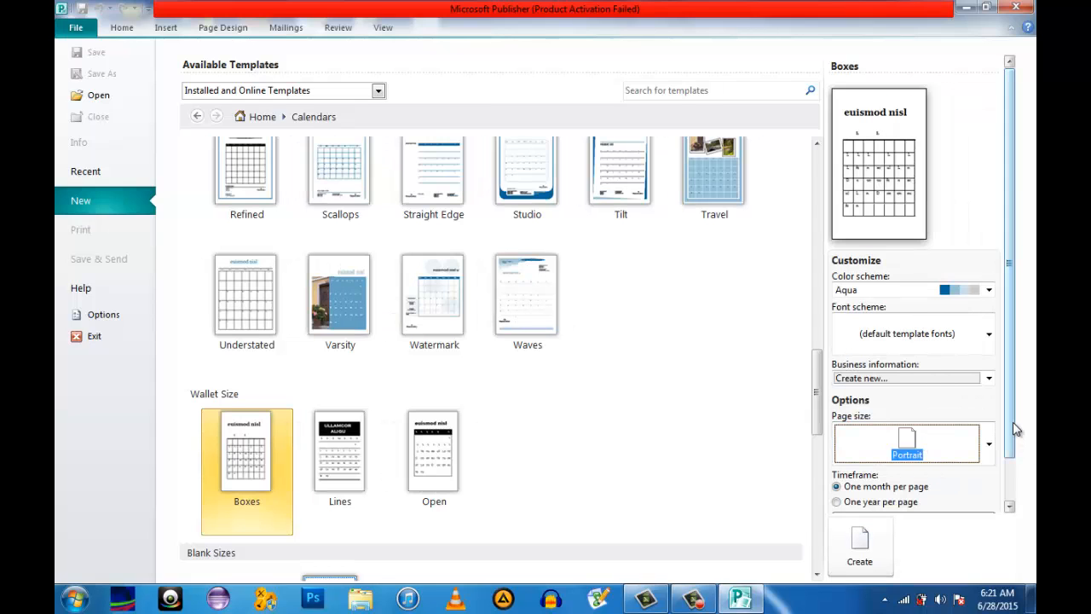
Set the timeframe to one year per page, accept the January to December 2015 dates, and create the calendar
left_click(1009, 509)
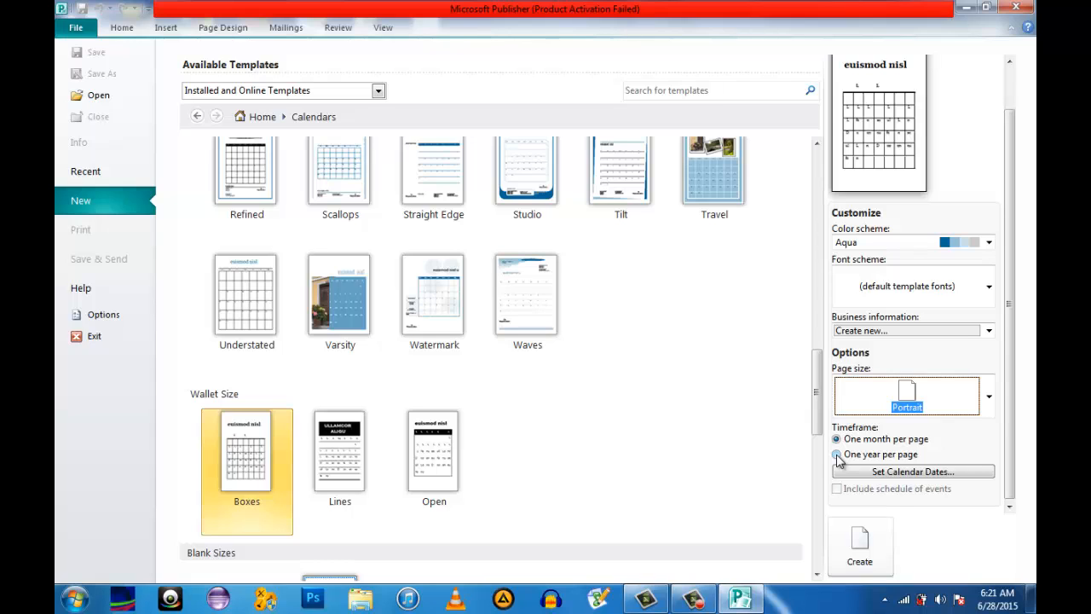
left_click(837, 455)
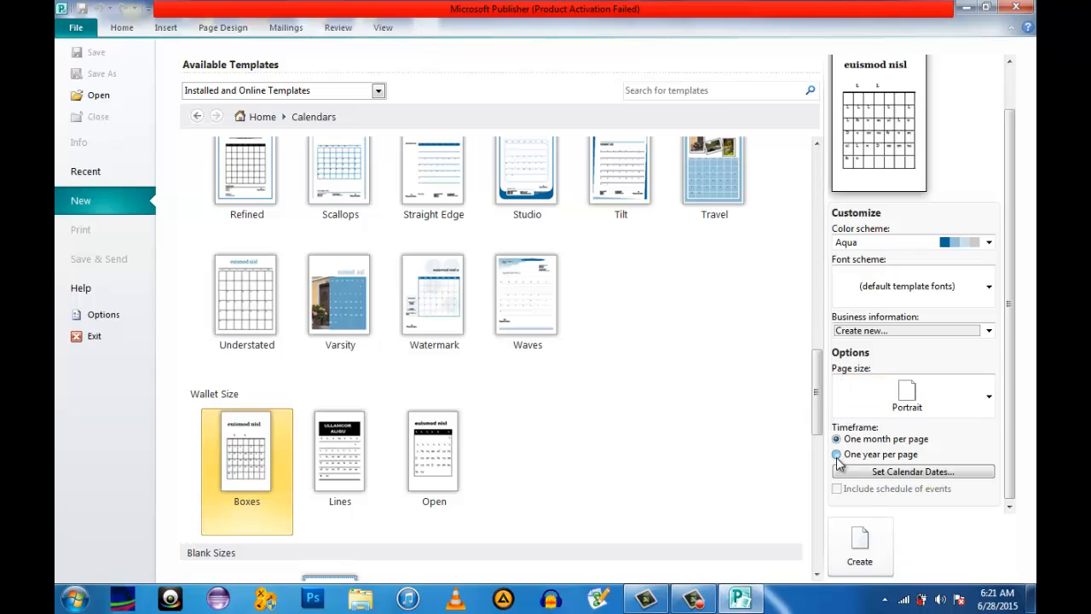
left_click(911, 474)
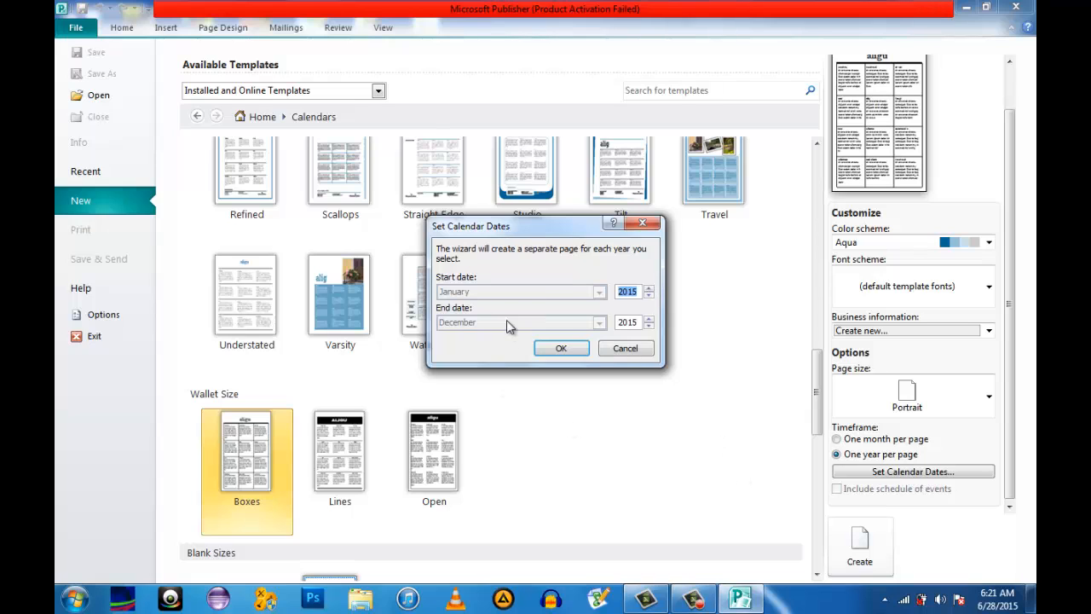
left_click(559, 349)
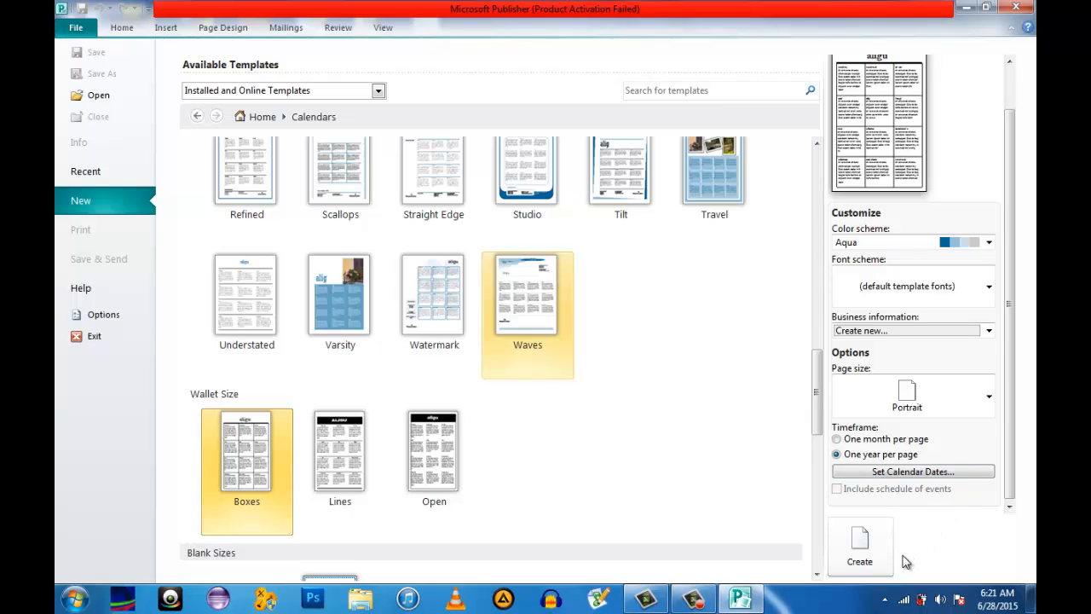
left_click(856, 551)
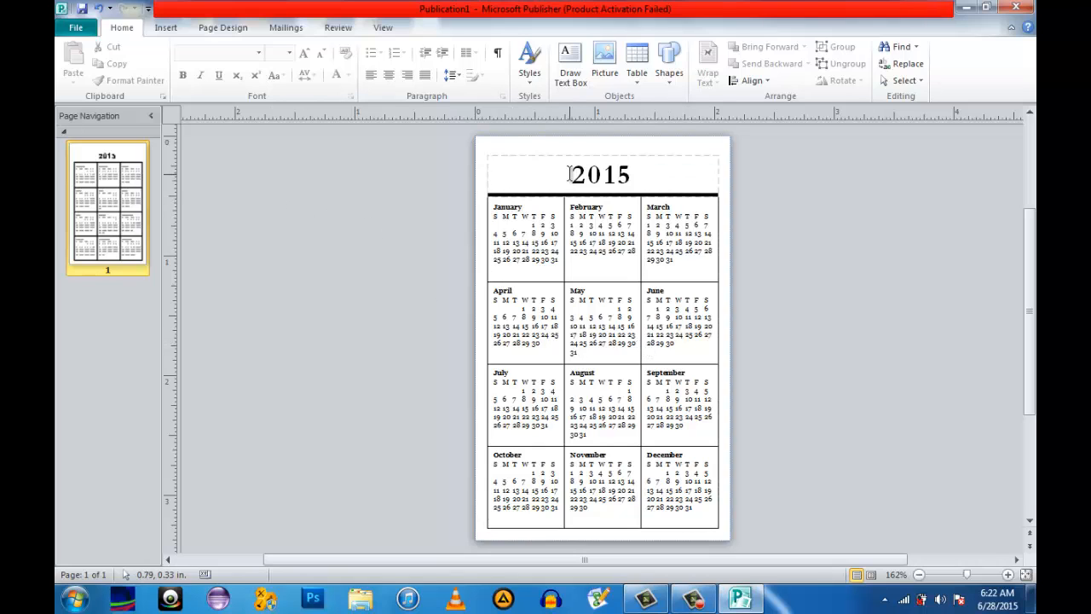
Add the word "Calendar" before the year so that the title reads "Calendar 2015"
left_click(645, 194)
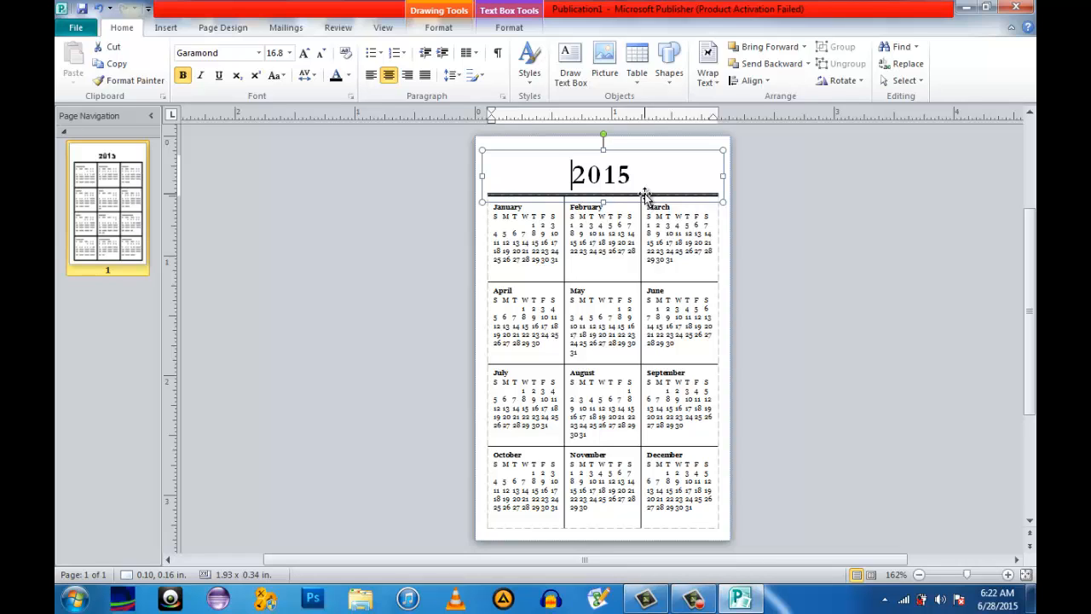
type("Calend")
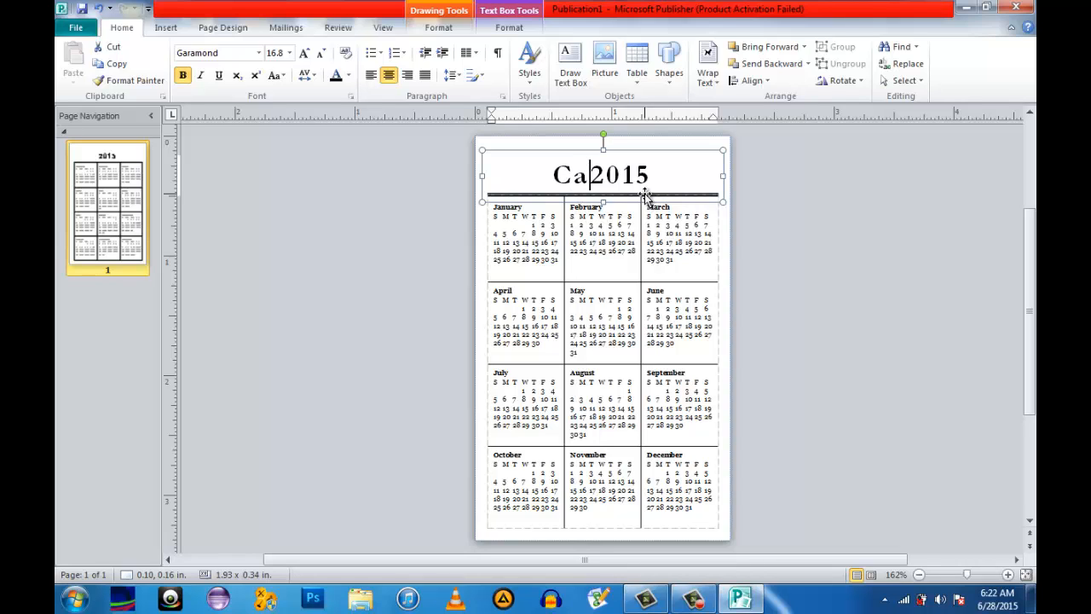
type("aar")
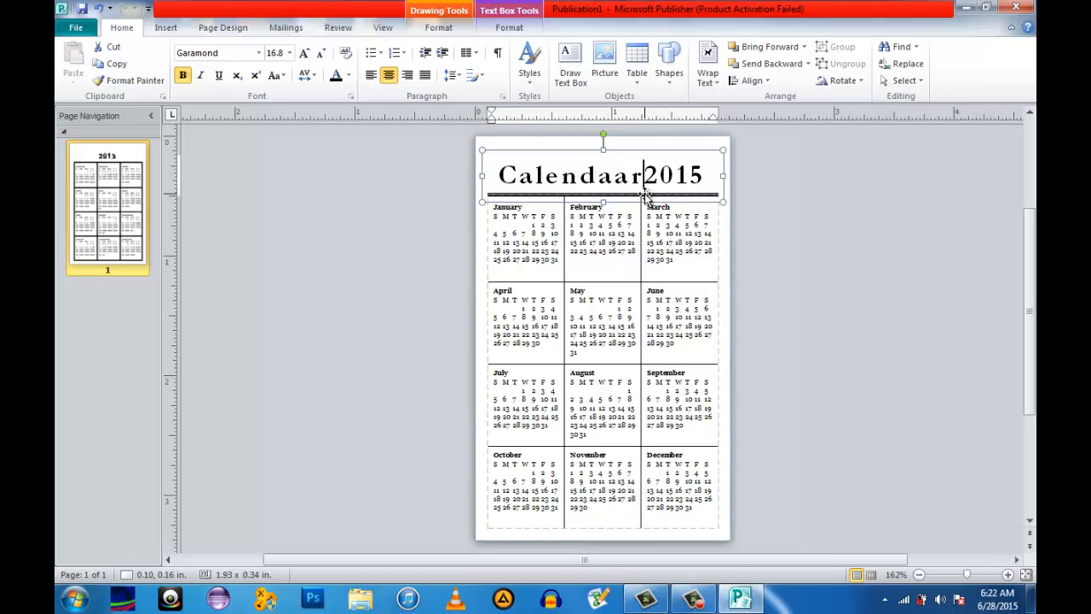
key("BackSpace")
key("BackSpace")
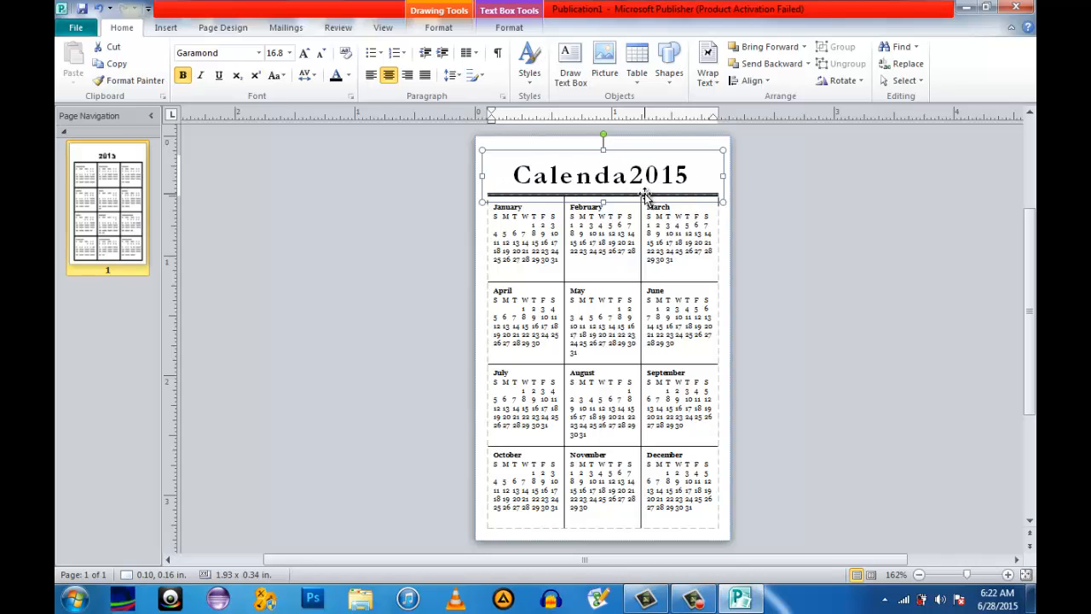
type("r")
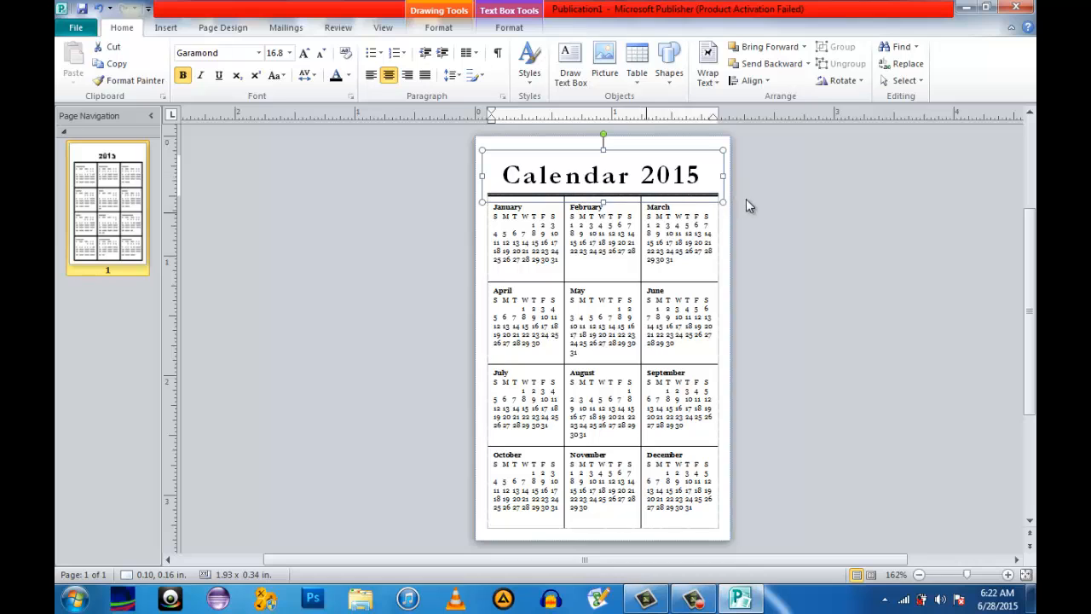
left_click(741, 203)
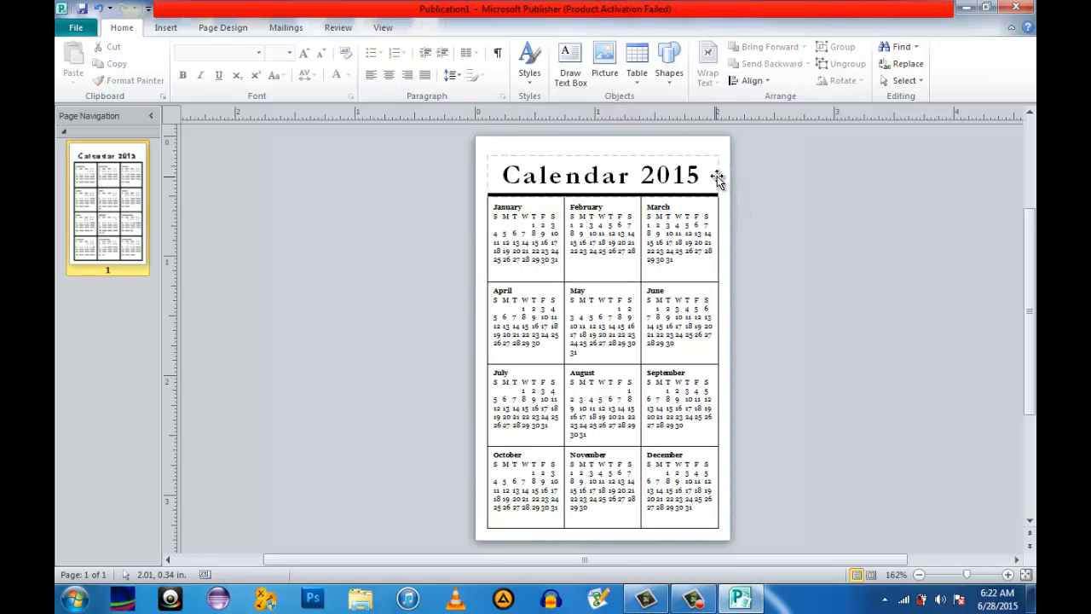
Format the "Calendar 2015" title text box with a light red scheme color as its solid fill
left_click(642, 160)
right_click(644, 163)
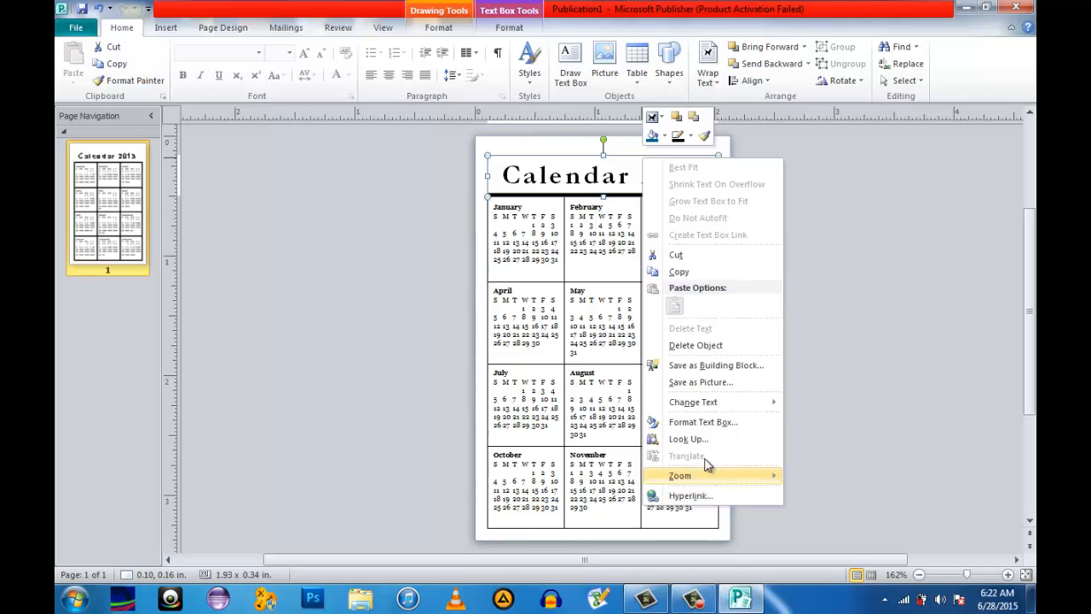
left_click(707, 423)
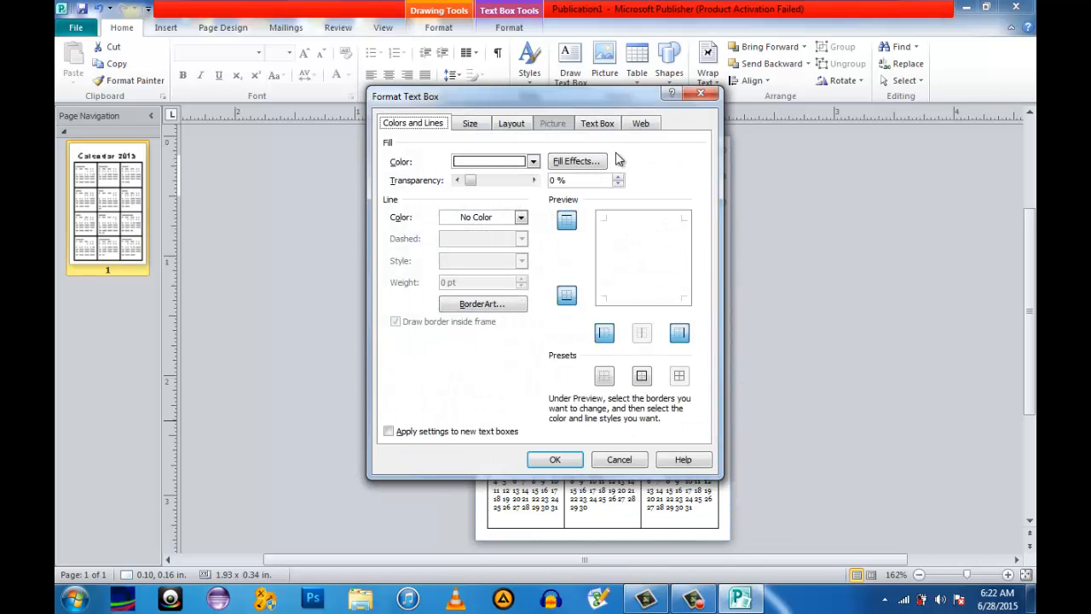
left_click(532, 162)
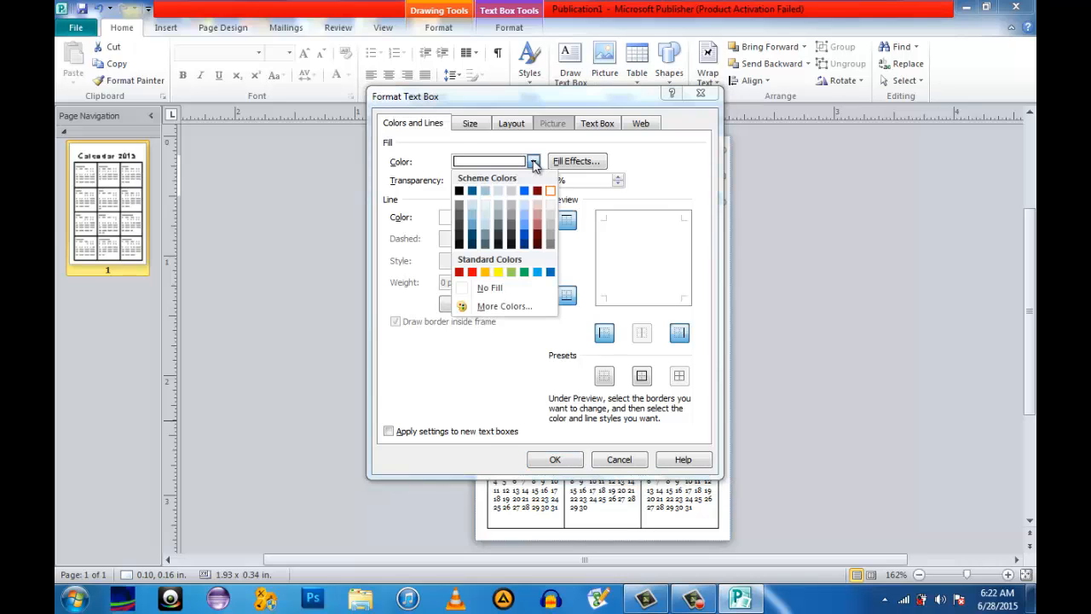
left_click(537, 218)
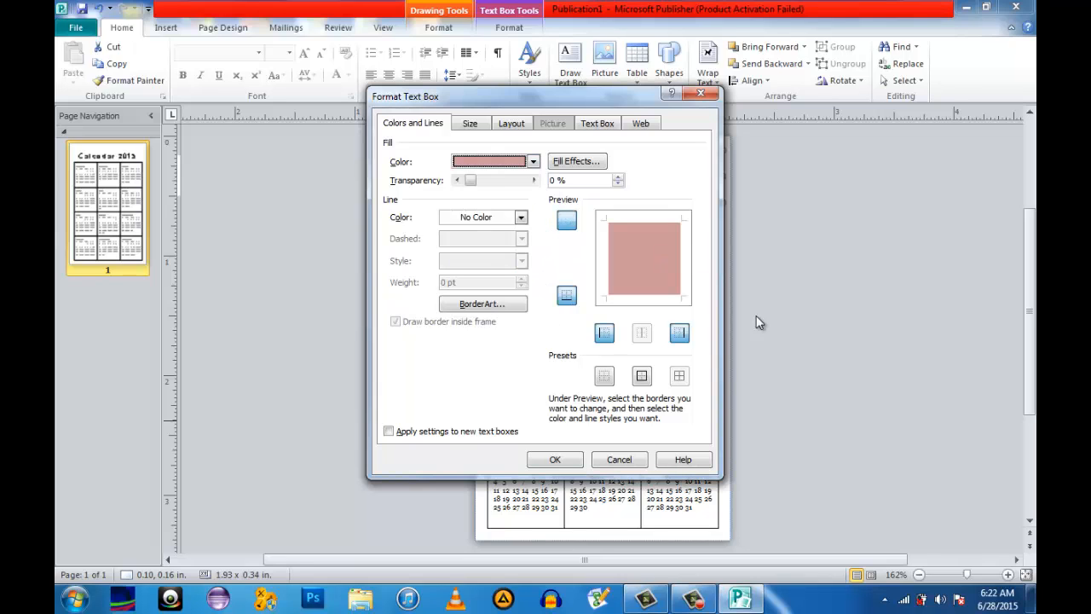
left_click(562, 466)
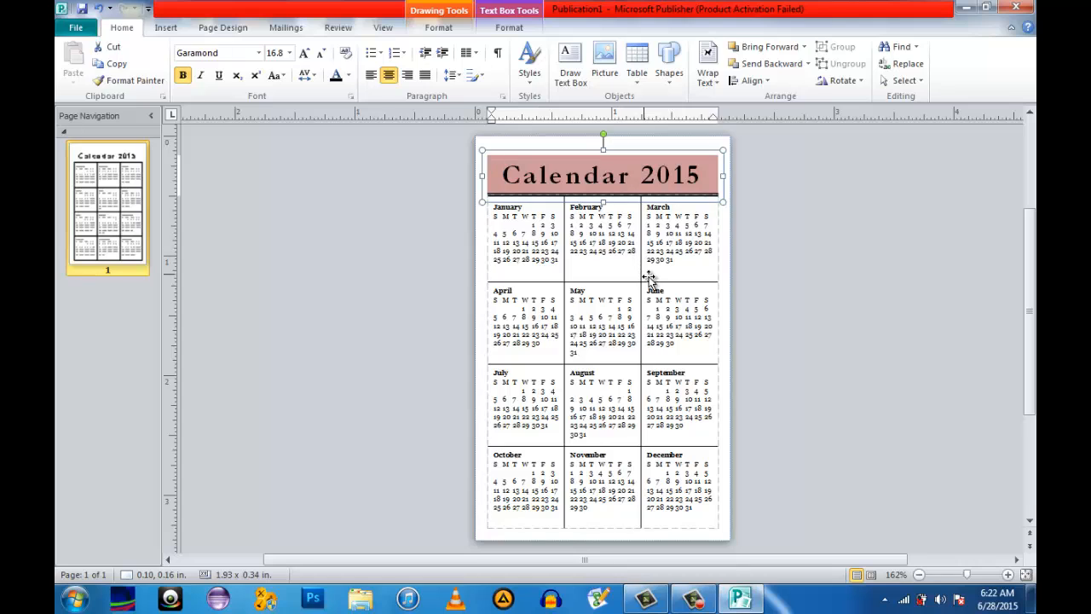
Apply the Monarch color scheme and give the page a light red gradient background with horizontal bands
left_click(705, 304)
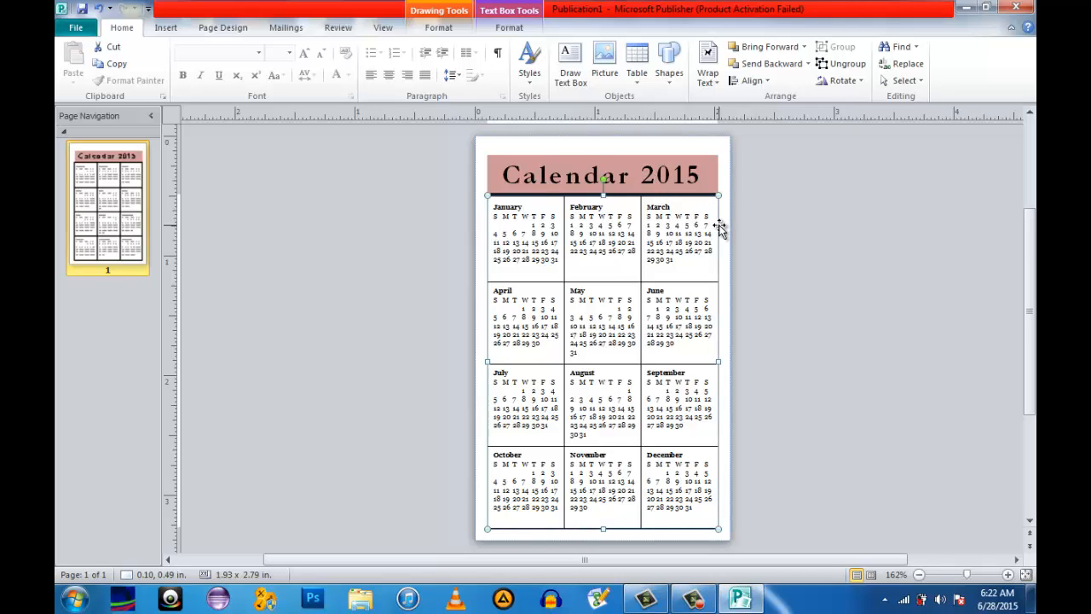
left_click(223, 28)
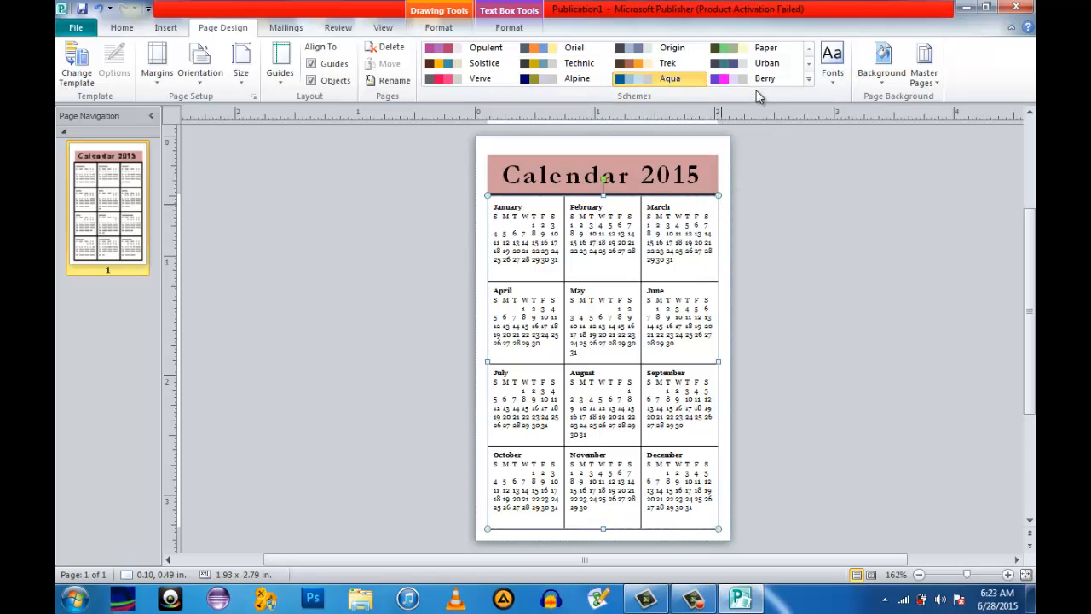
left_click(809, 81)
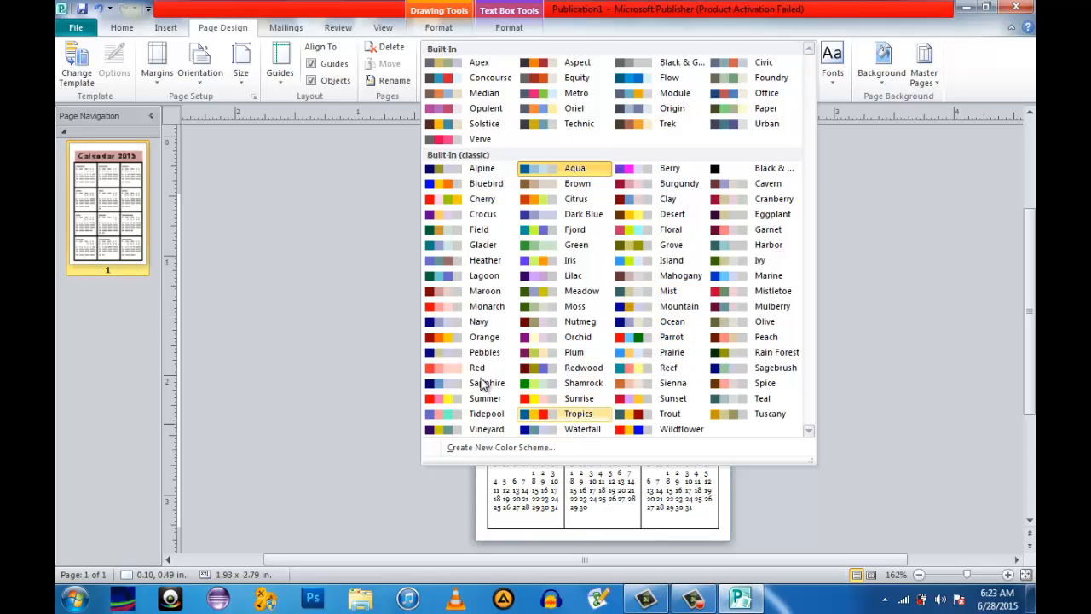
left_click(476, 306)
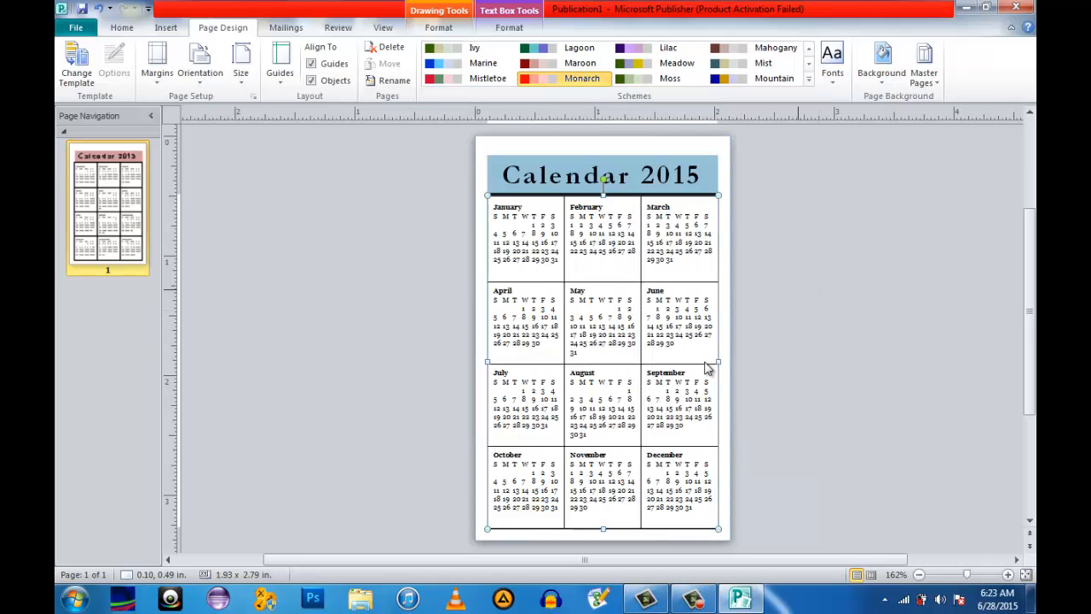
left_click_drag(714, 191, 714, 202)
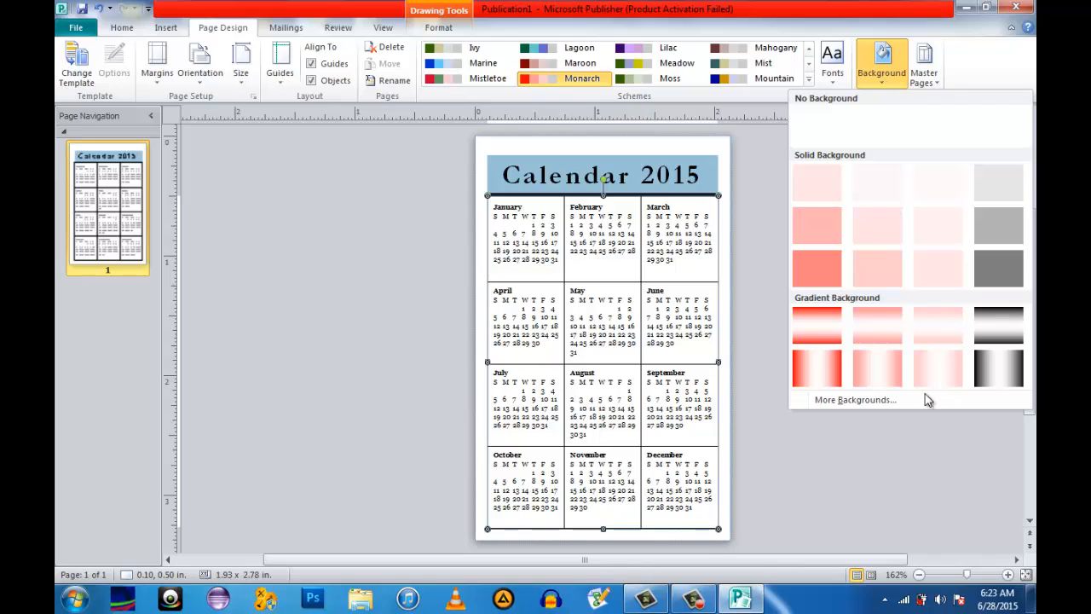
left_click(864, 331)
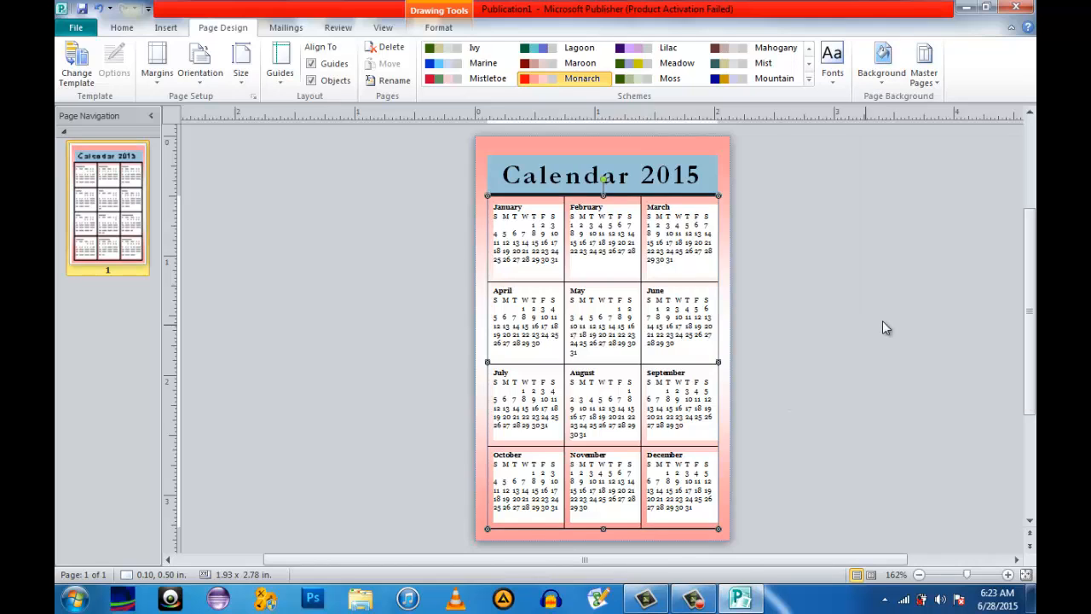
Fill the "Calendar 2015" title text box with a one-color dark red horizontal gradient that darkens toward its upper and lower edges
left_click(718, 170)
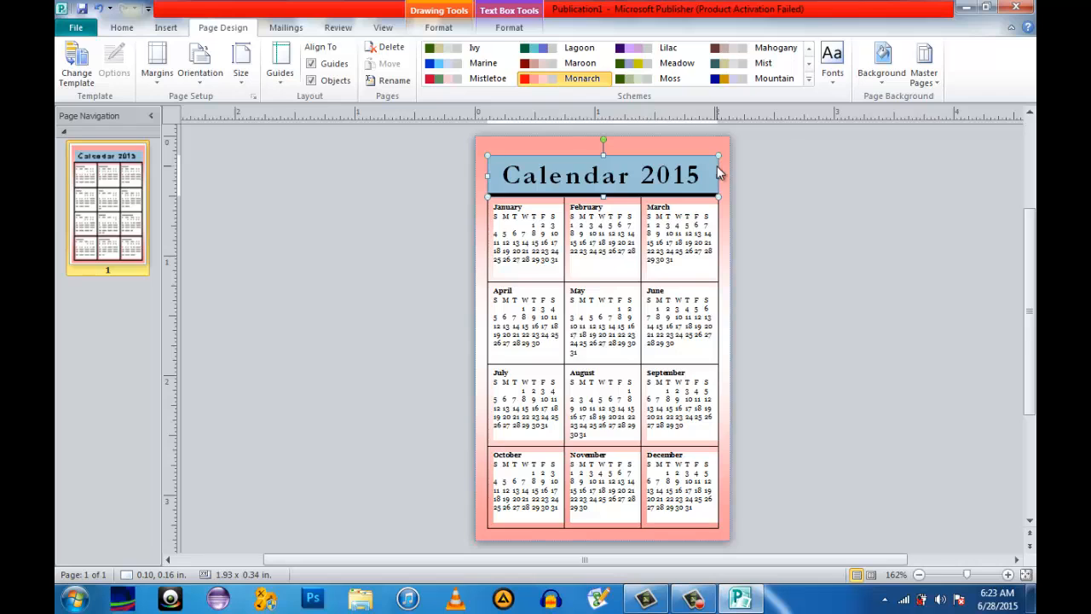
right_click(718, 173)
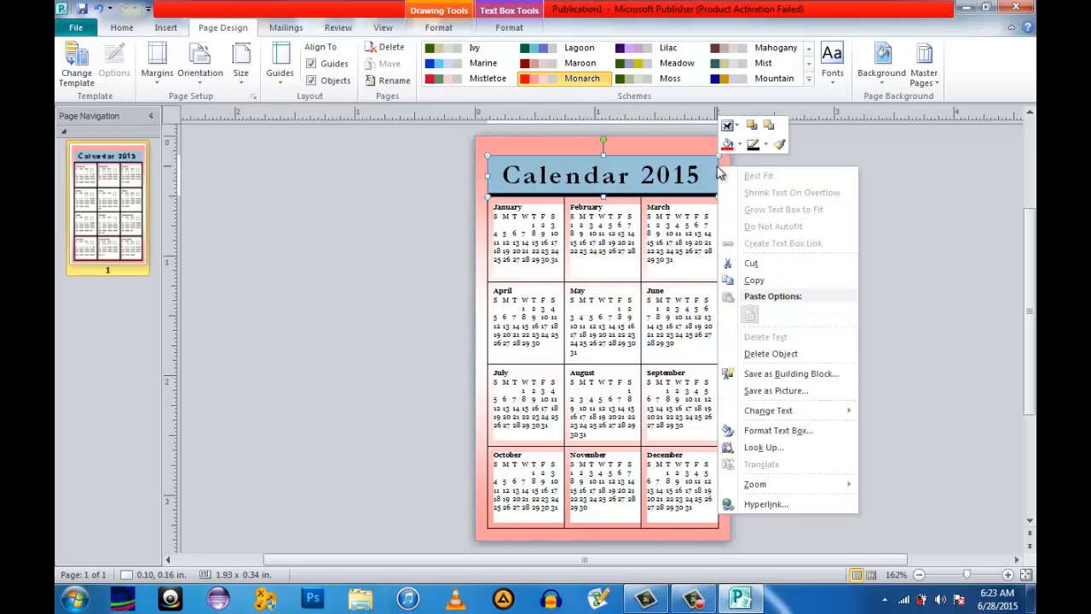
left_click(801, 438)
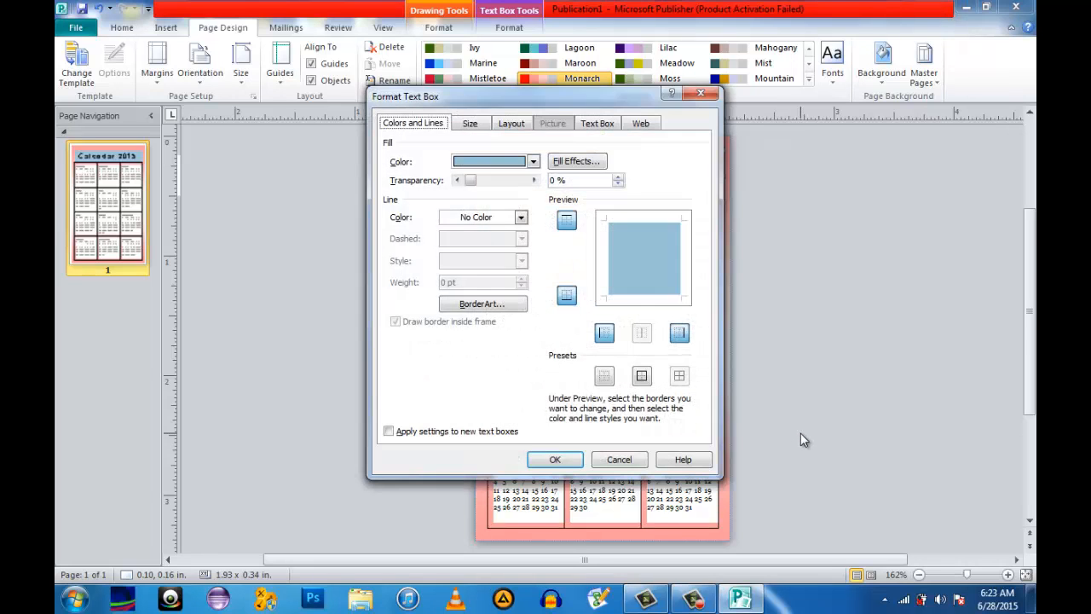
left_click(534, 161)
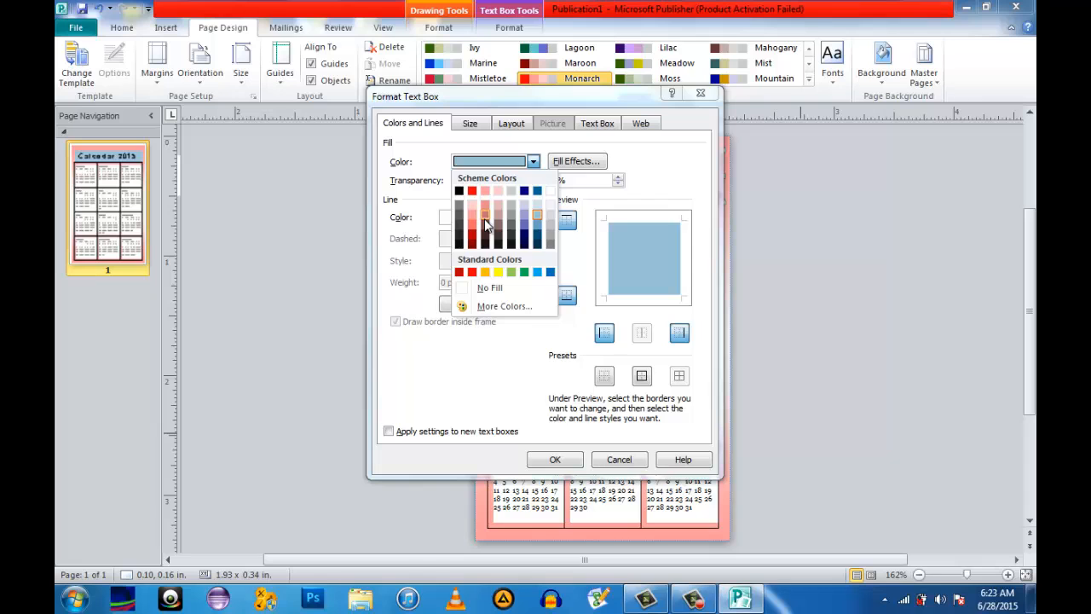
left_click(472, 233)
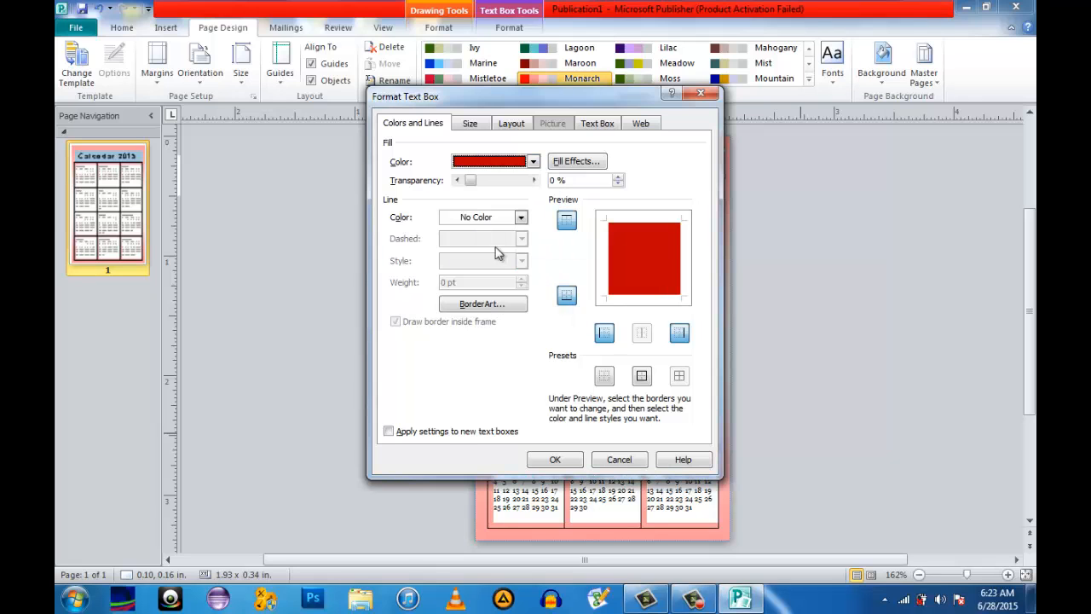
left_click(569, 166)
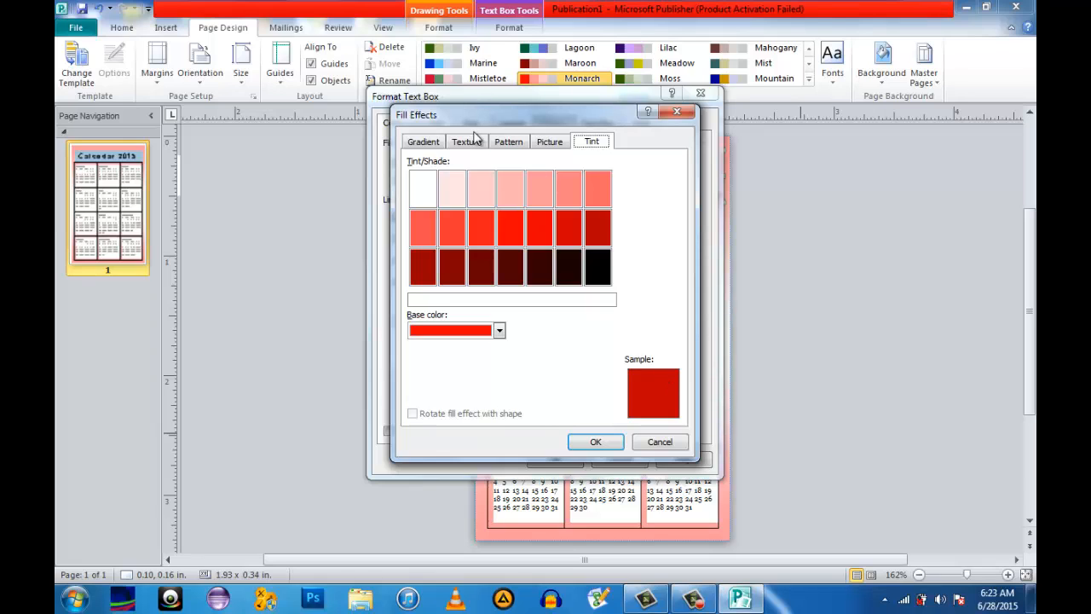
left_click(435, 145)
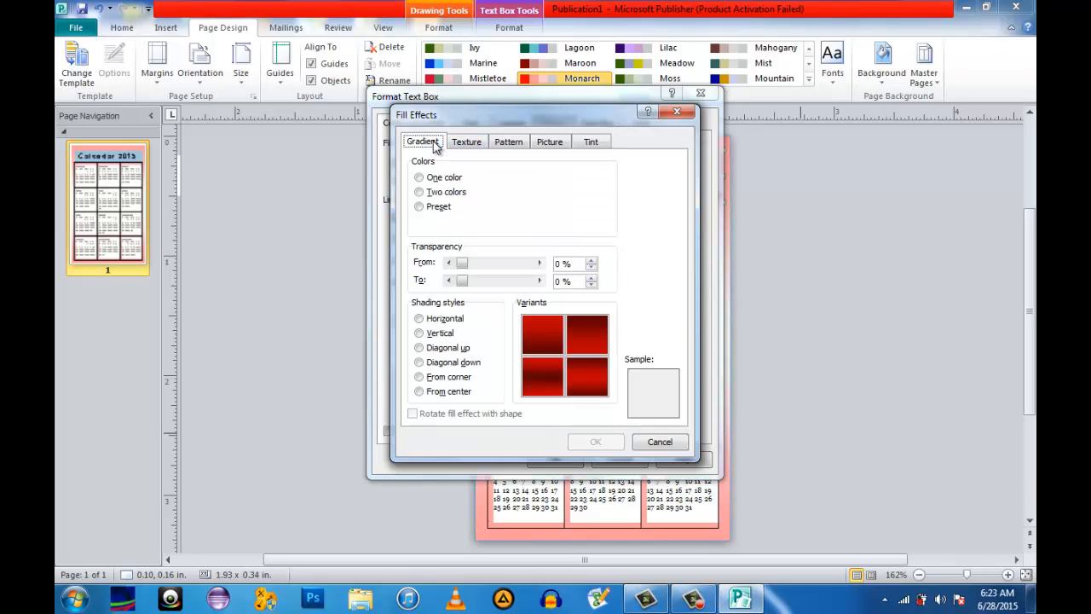
left_click(588, 391)
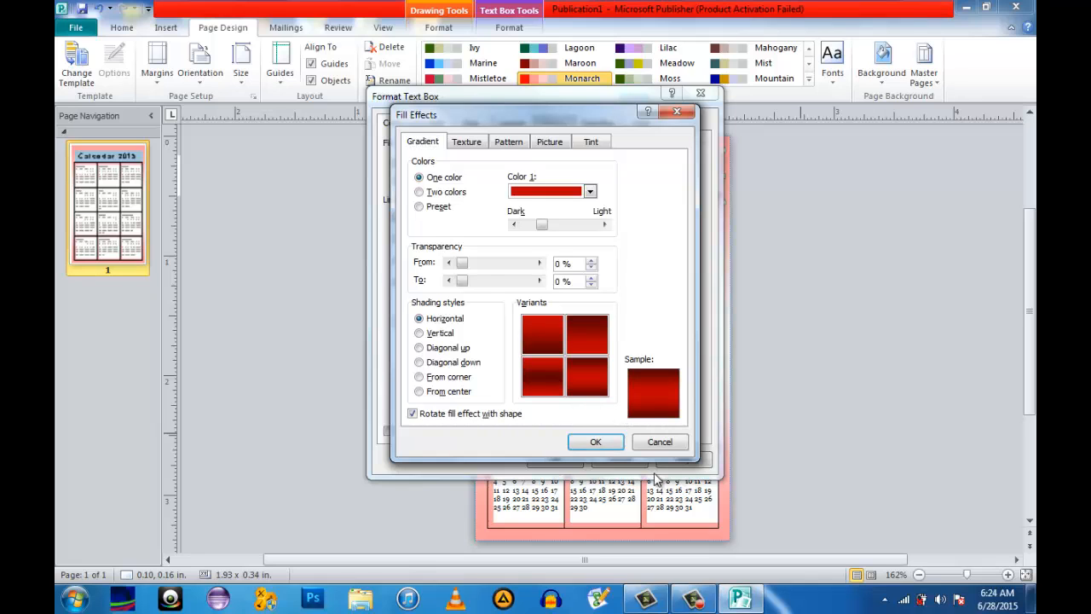
left_click(594, 441)
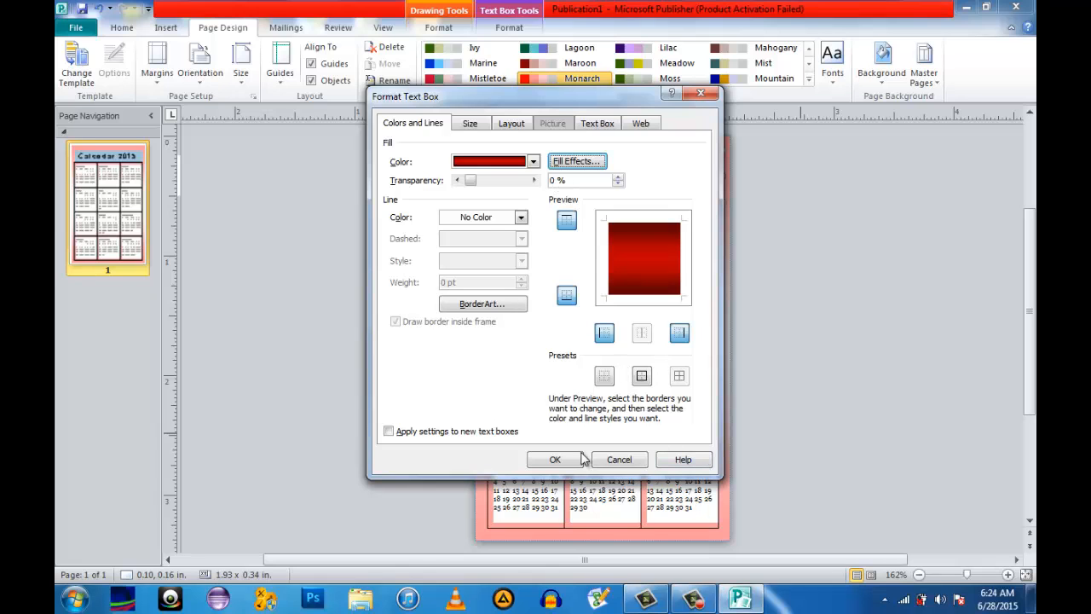
left_click(555, 459)
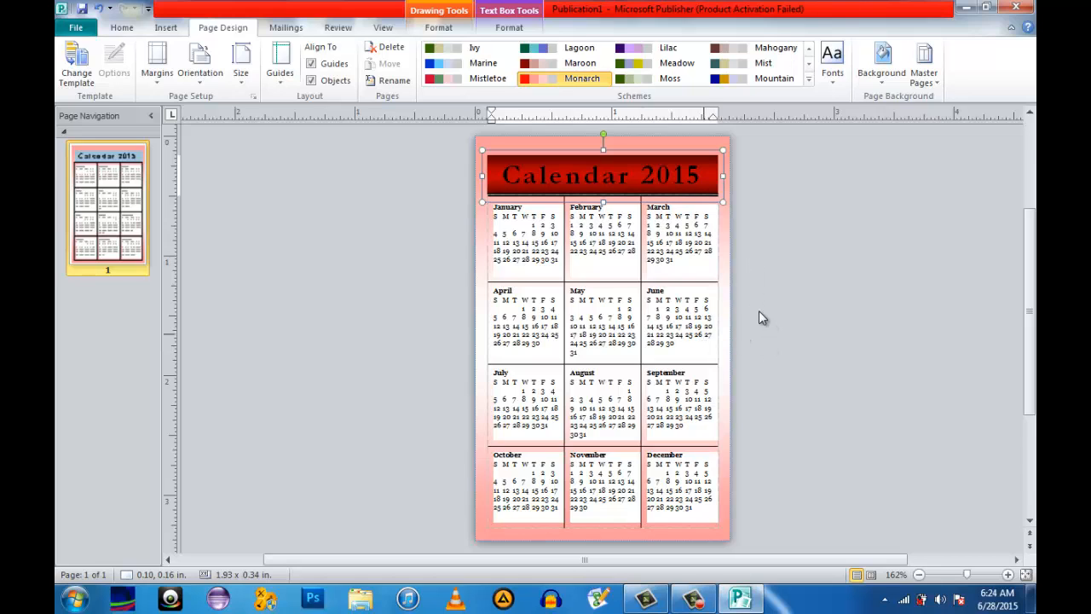
Deselect the title and change the page background to the light red gradient with vertical bands
key("Escape")
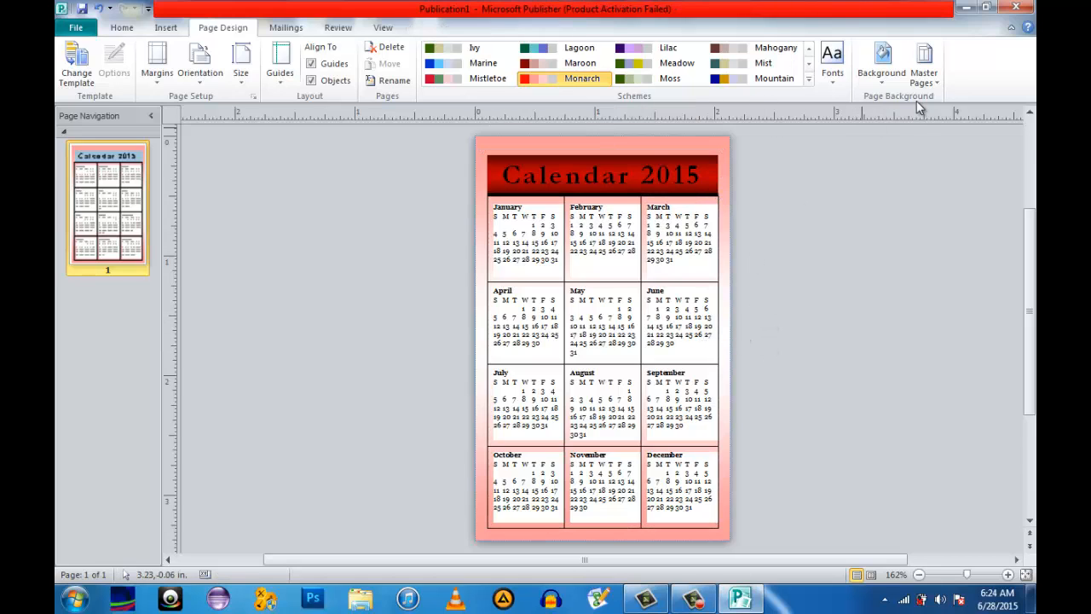
left_click(885, 85)
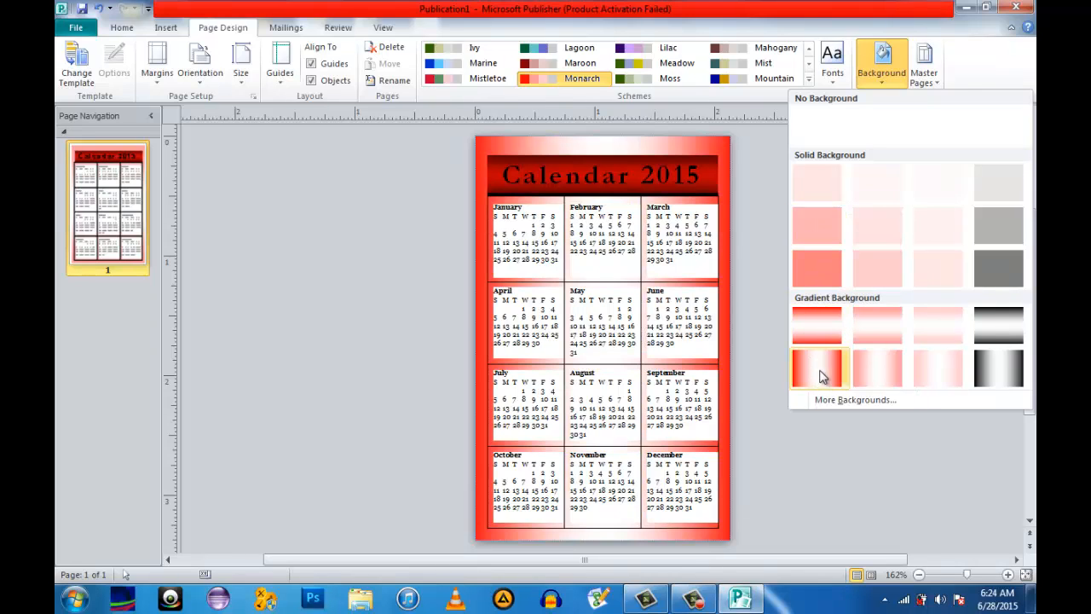
left_click(881, 377)
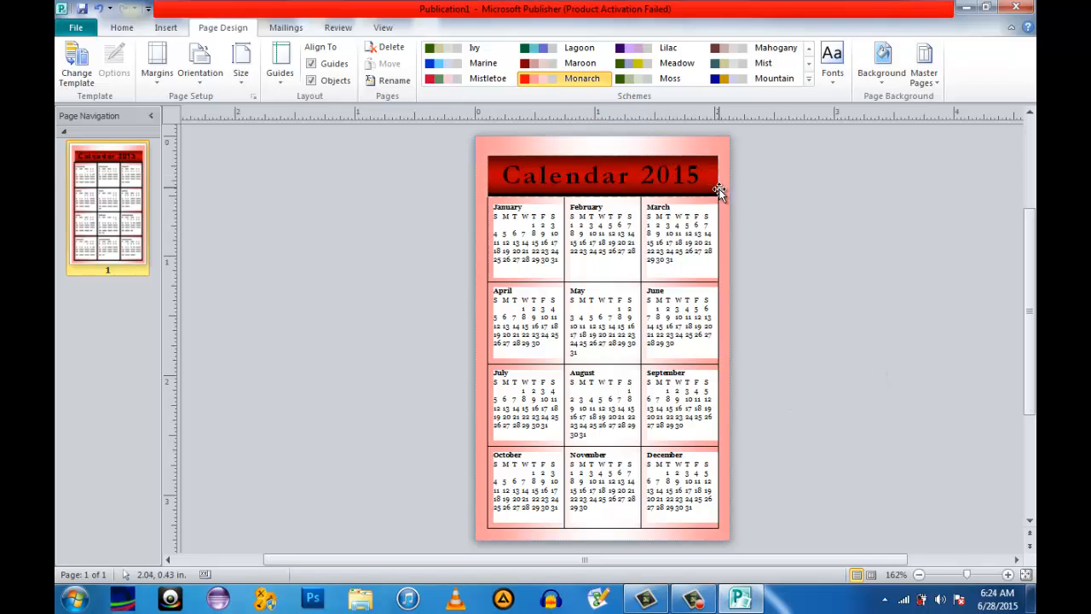
Fill the title text box with a 60% red tint as a one-color horizontal gradient, darker at its upper and lower edges
left_click(716, 189)
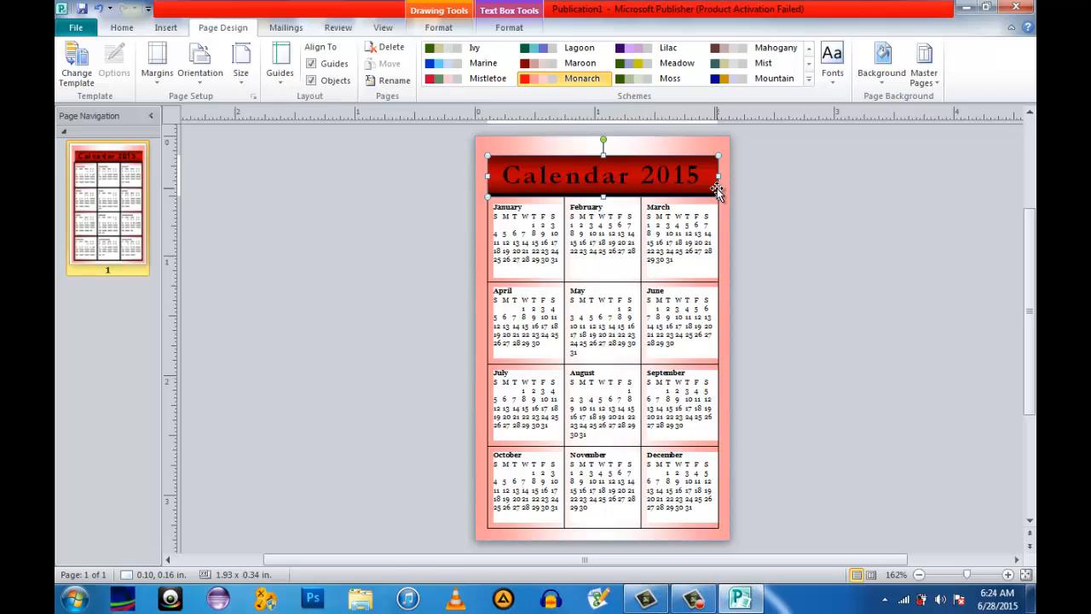
right_click(717, 195)
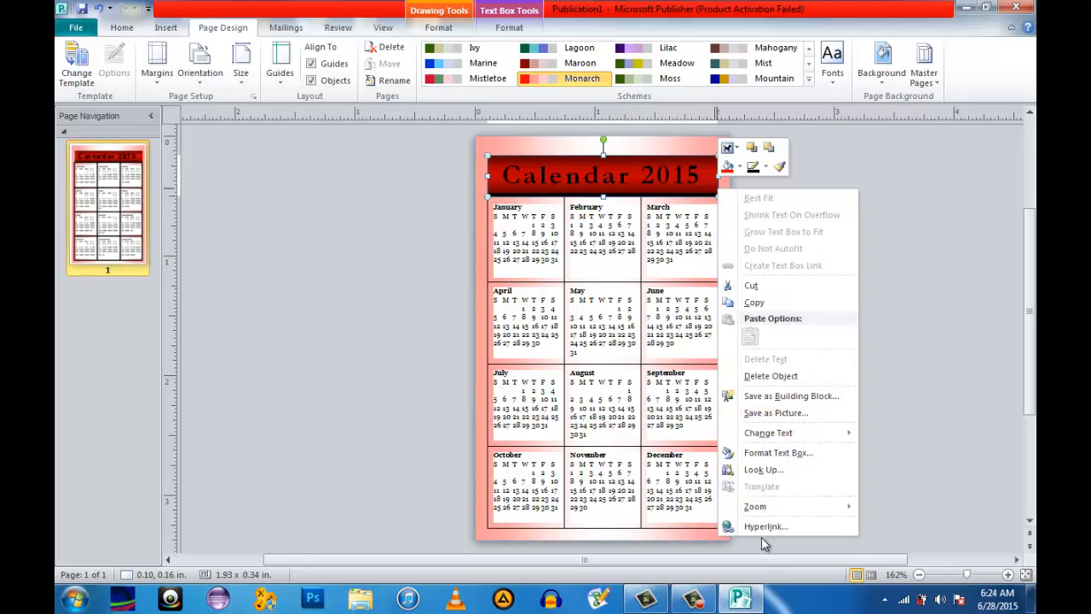
left_click(755, 453)
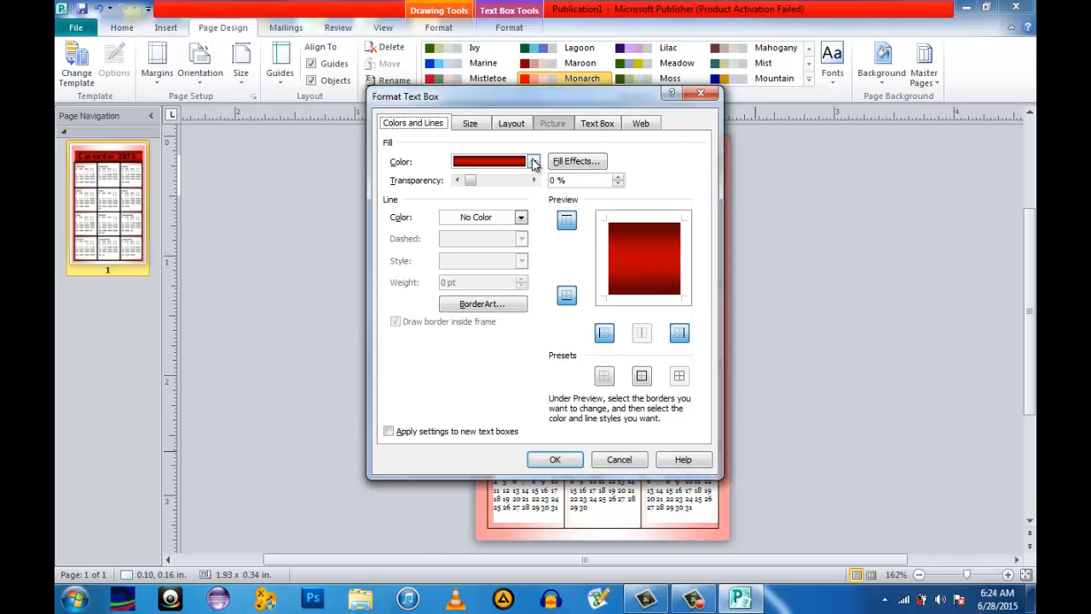
left_click(532, 162)
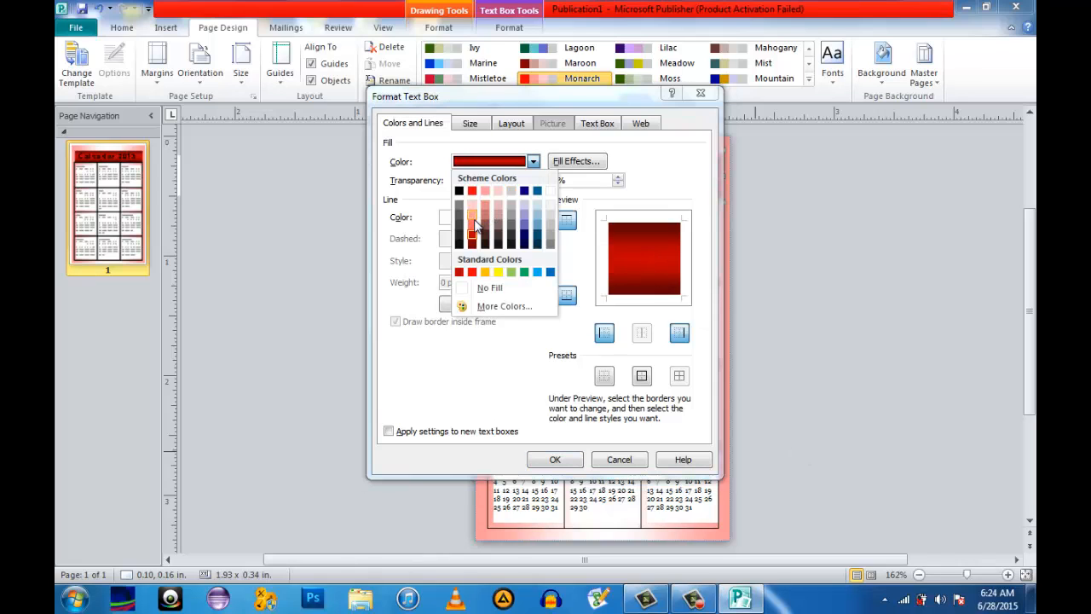
left_click(474, 219)
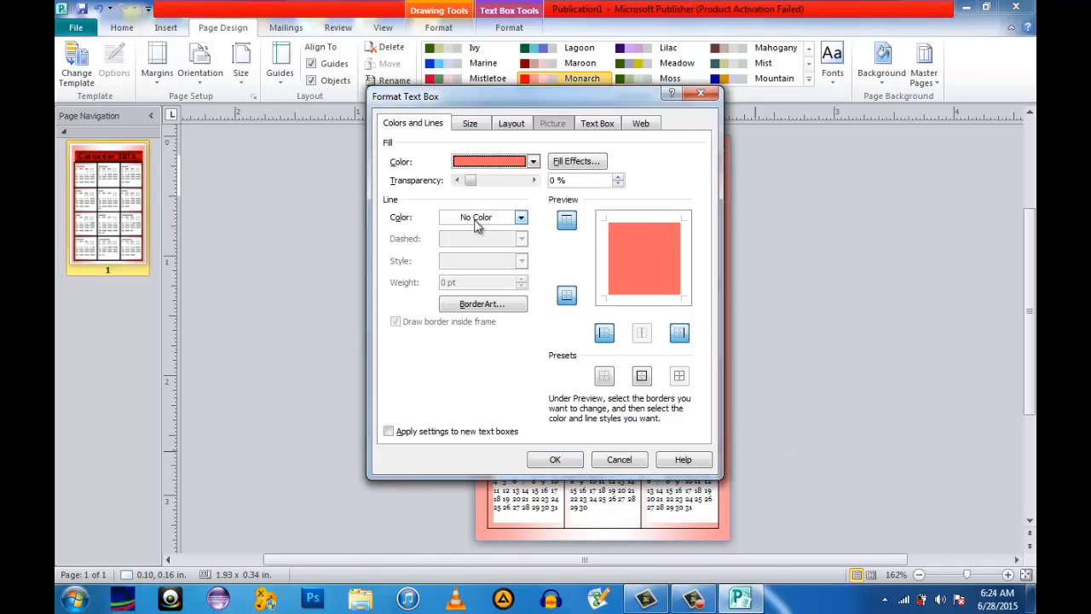
left_click(571, 161)
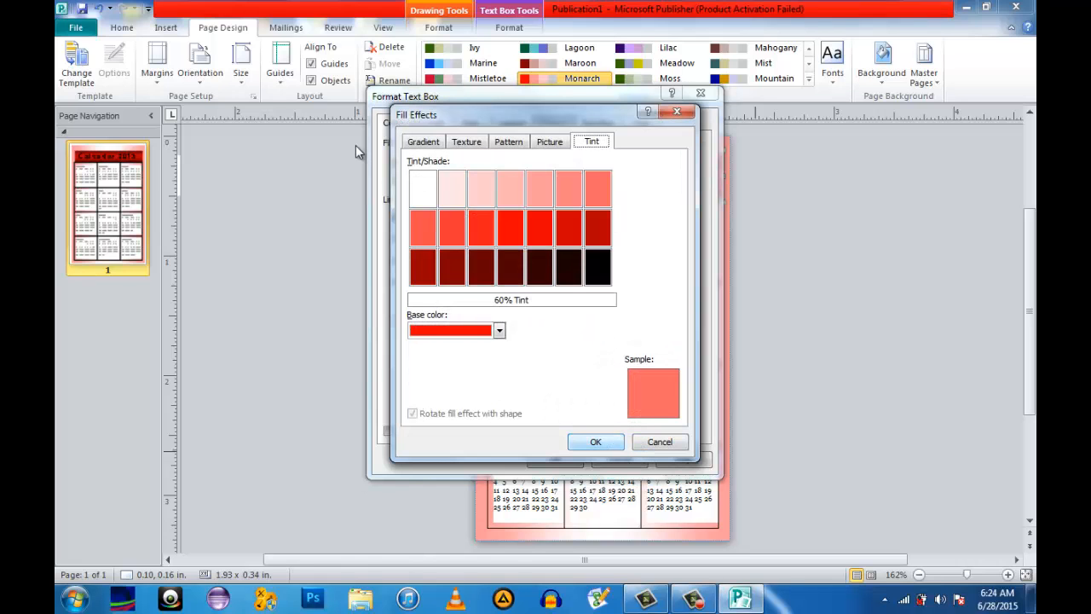
left_click(421, 142)
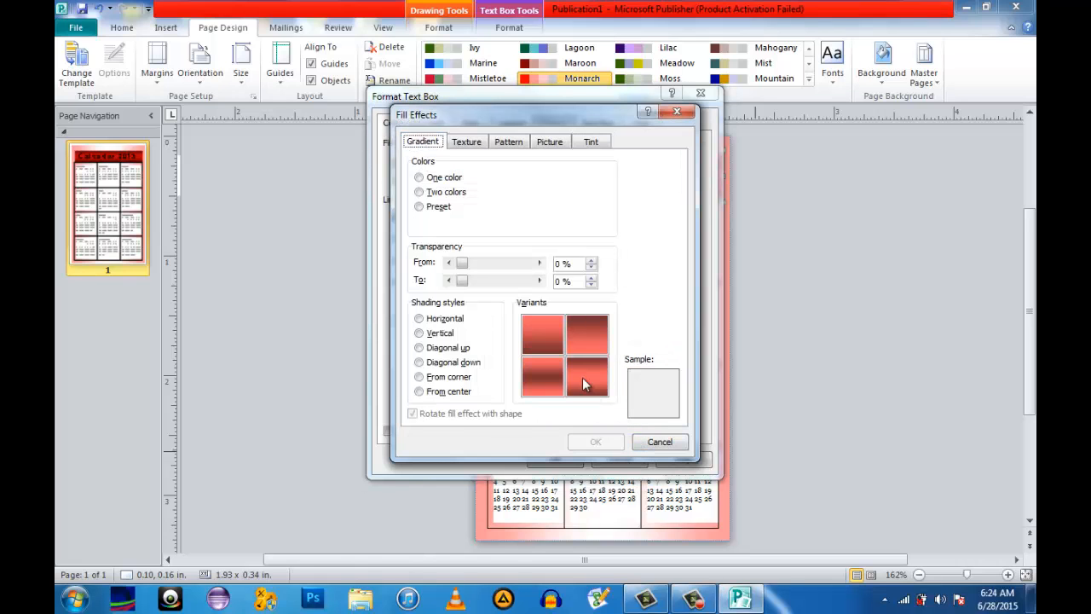
left_click(588, 389)
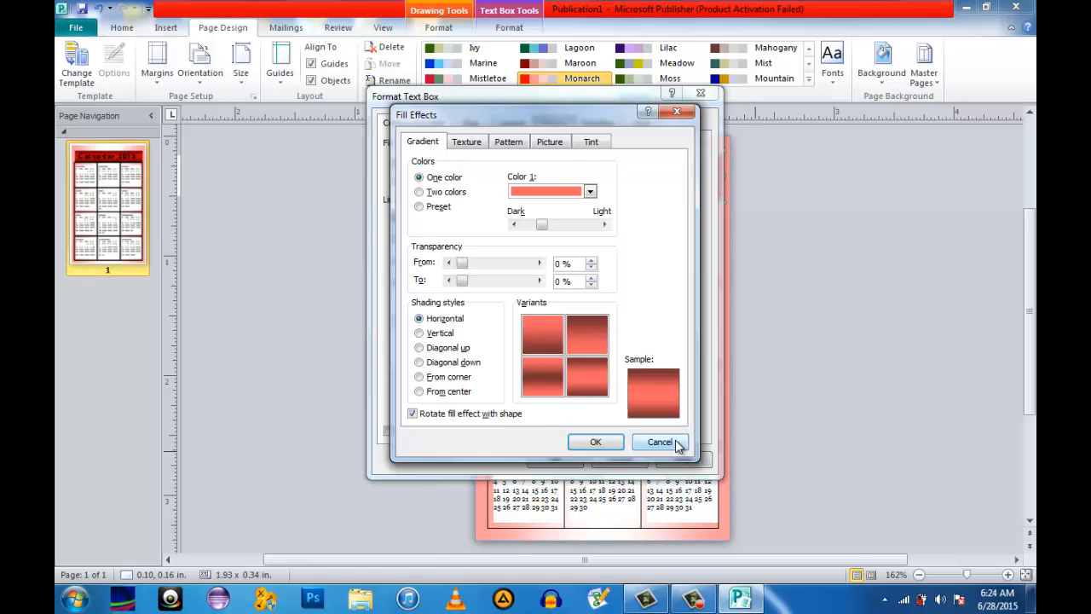
left_click(600, 443)
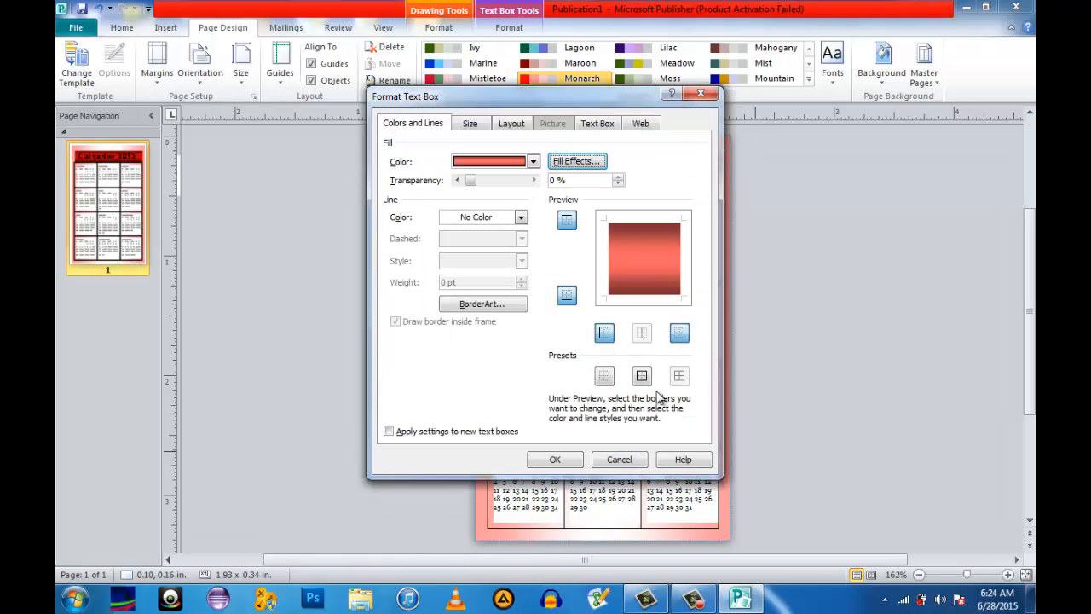
left_click(555, 459)
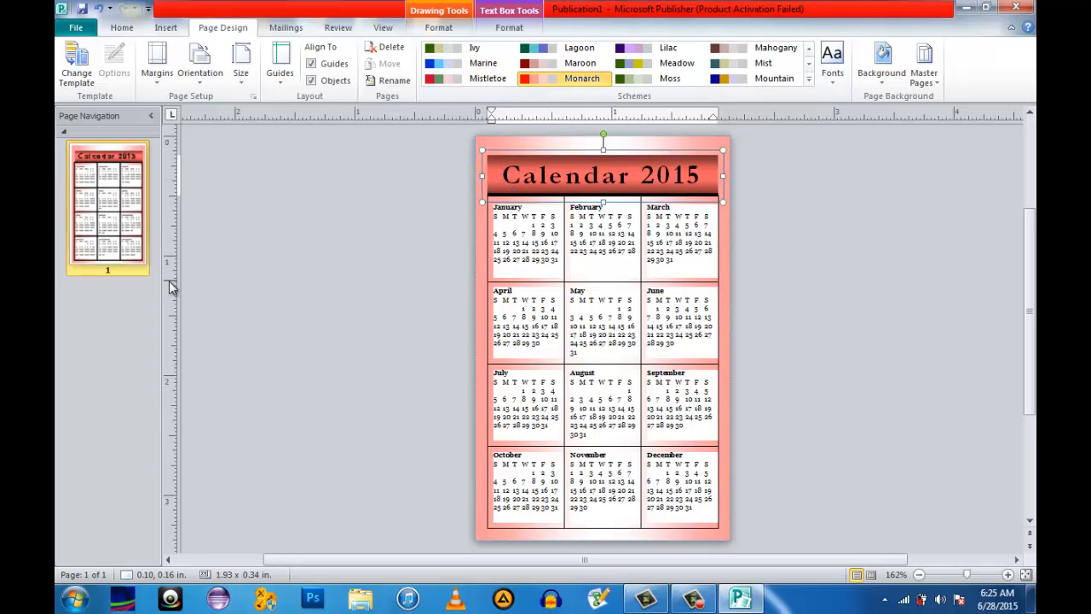
Insert one blank page after the calendar page
right_click(120, 155)
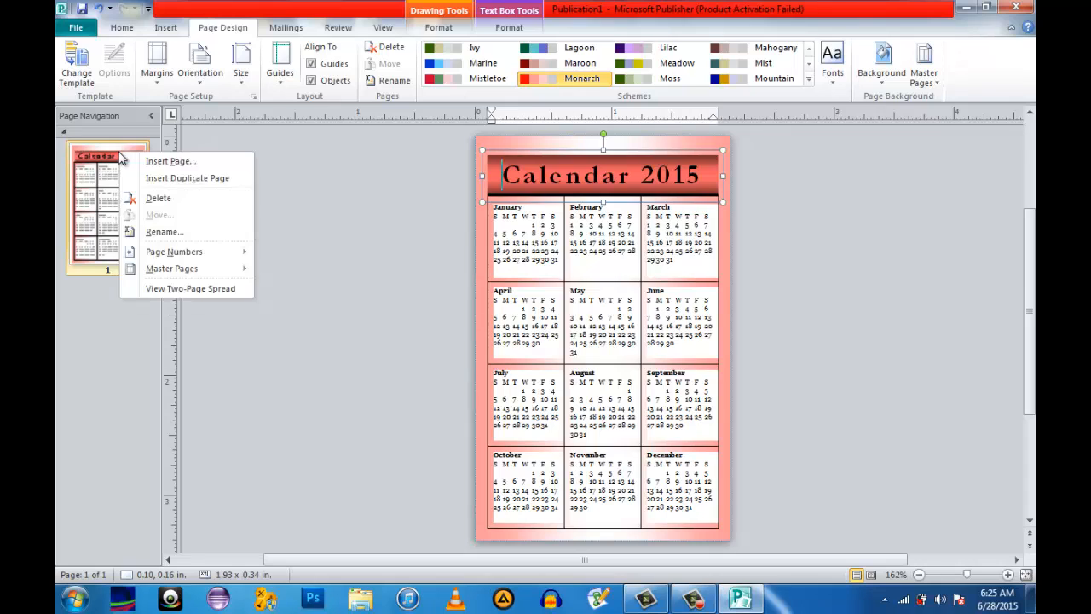
left_click(168, 161)
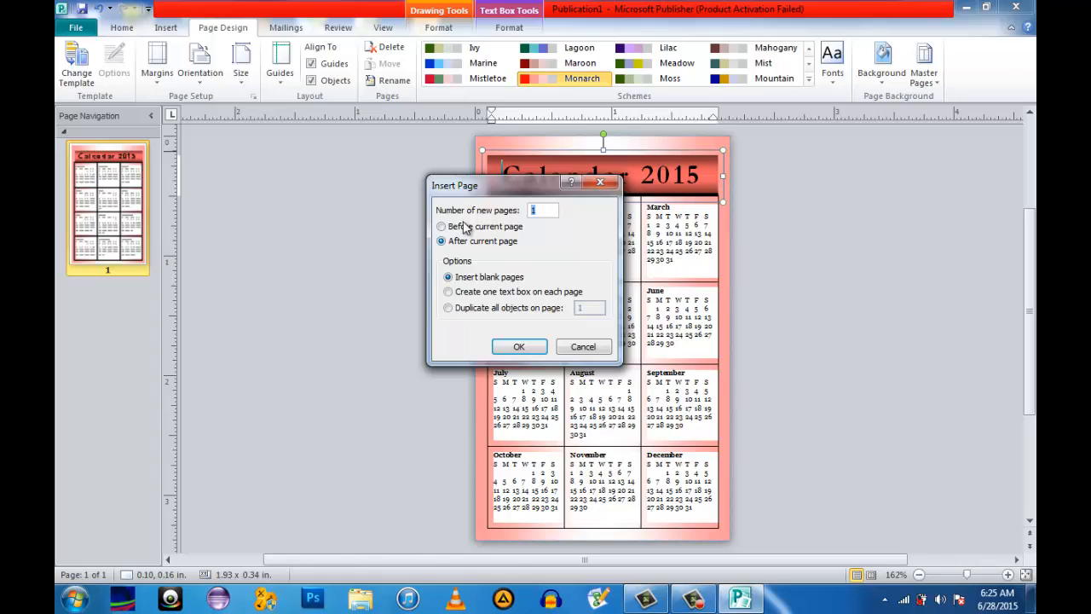
left_click(520, 348)
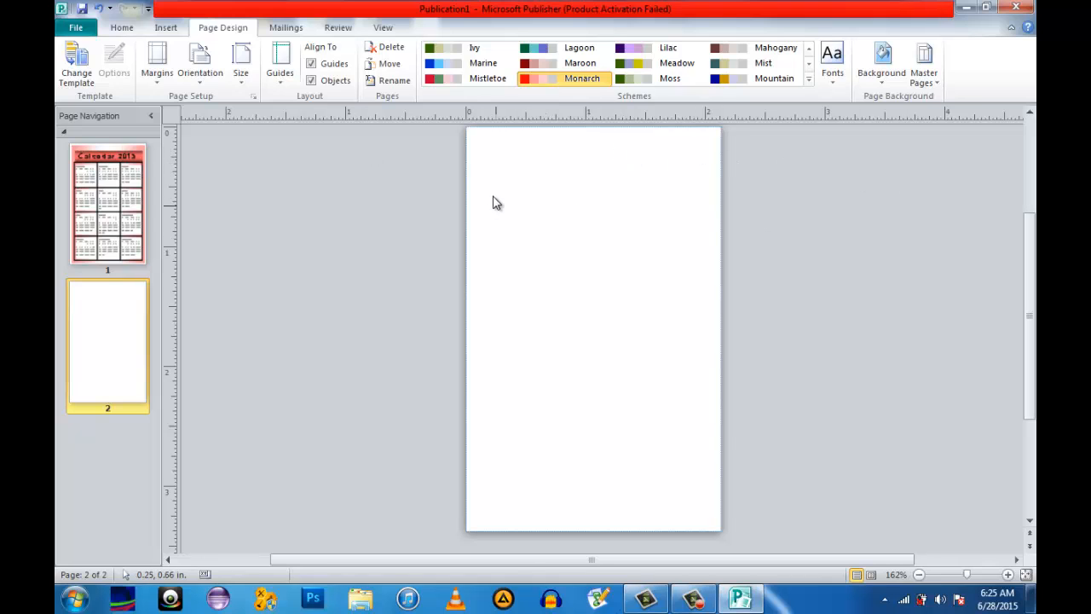
Insert the ornamental patterned frame from the Borders & Accents collection on page 2
left_click(168, 28)
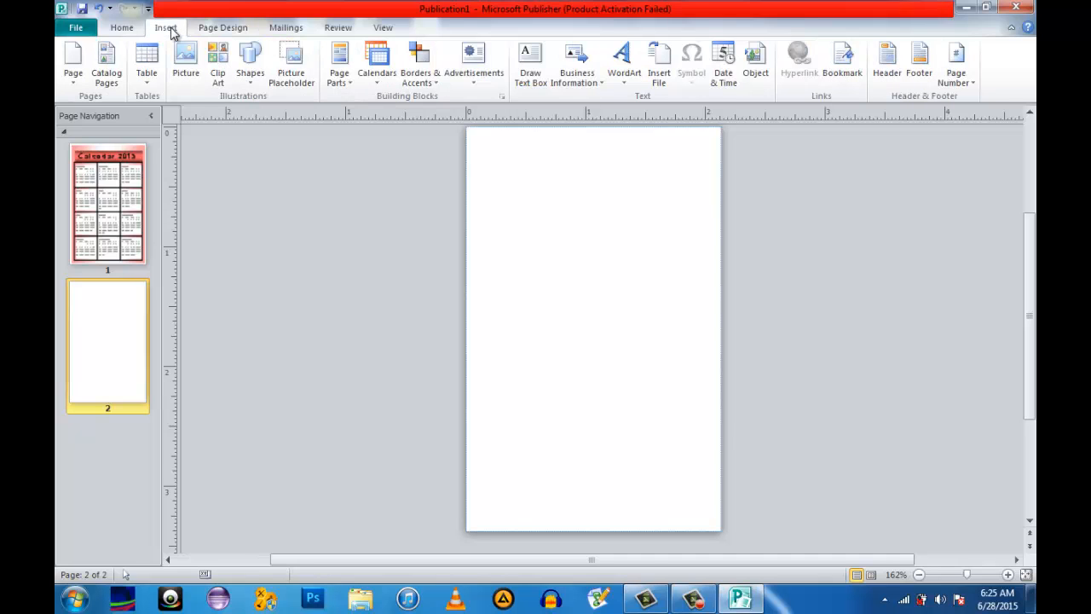
left_click(439, 85)
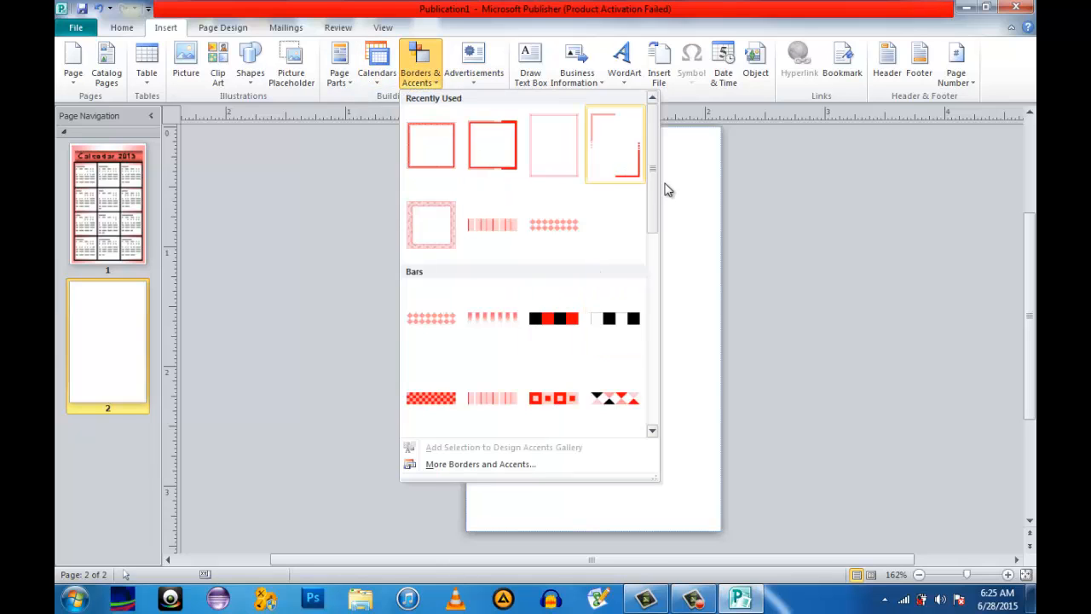
left_click_drag(656, 198, 643, 400)
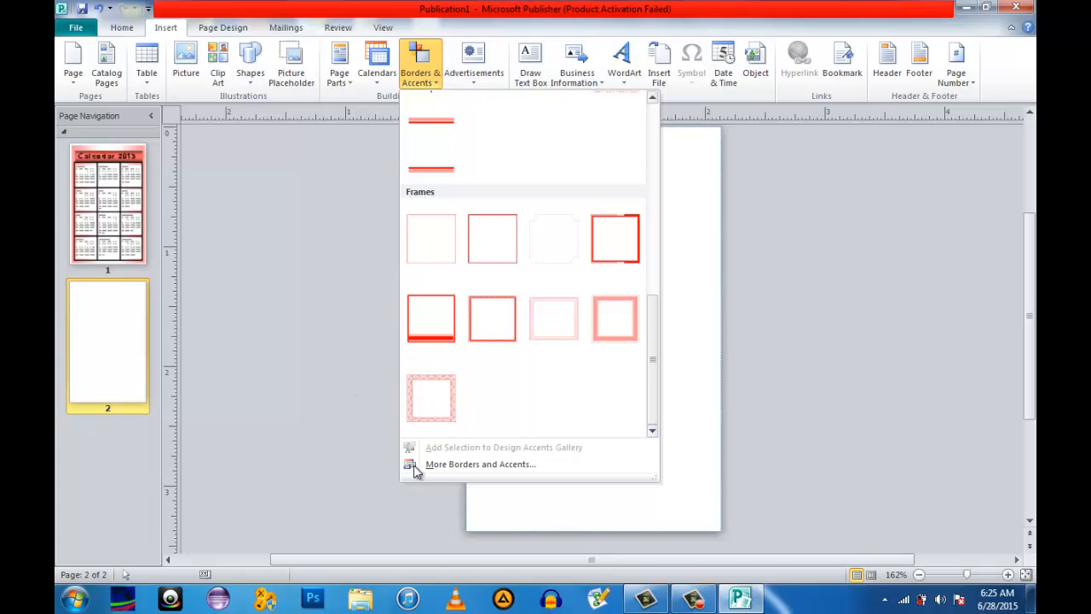
left_click(433, 413)
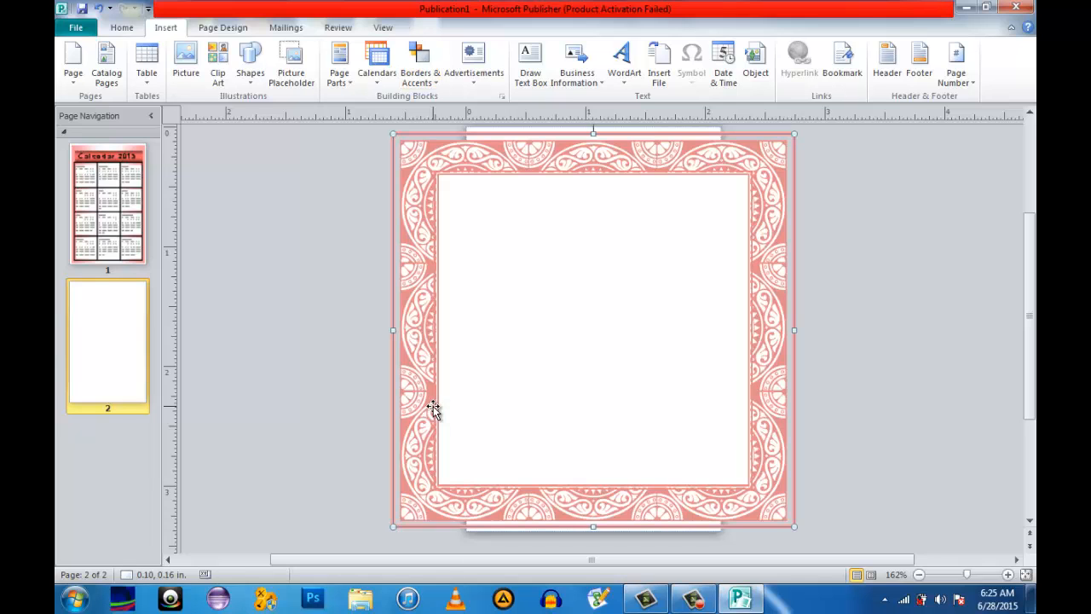
Select the frame's inner panel and set its border line weight to 1.5 pt
left_click(393, 331)
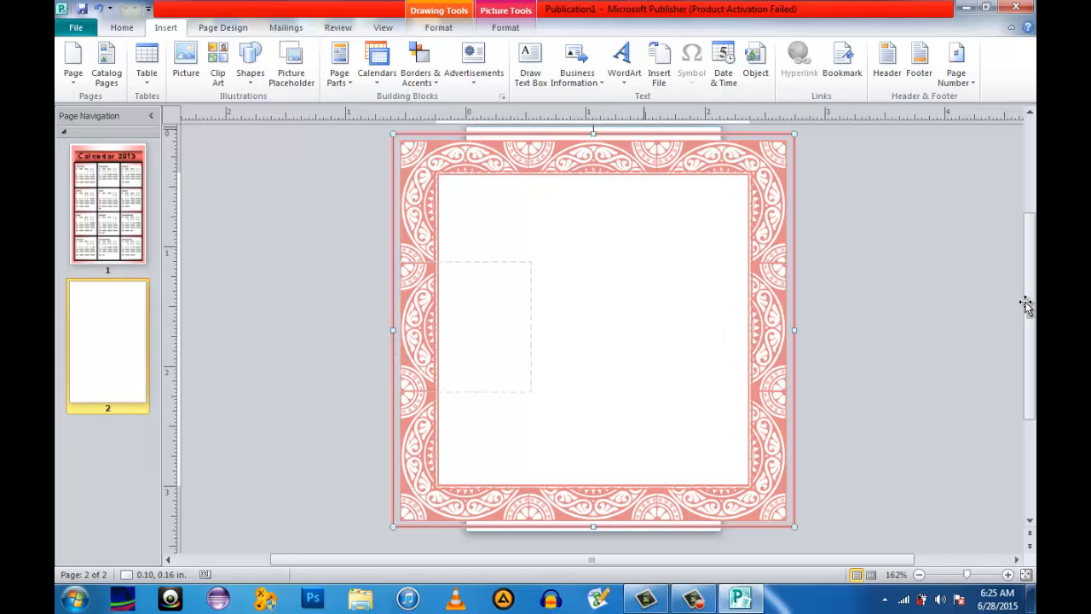
scroll(1029, 294, "up", 1)
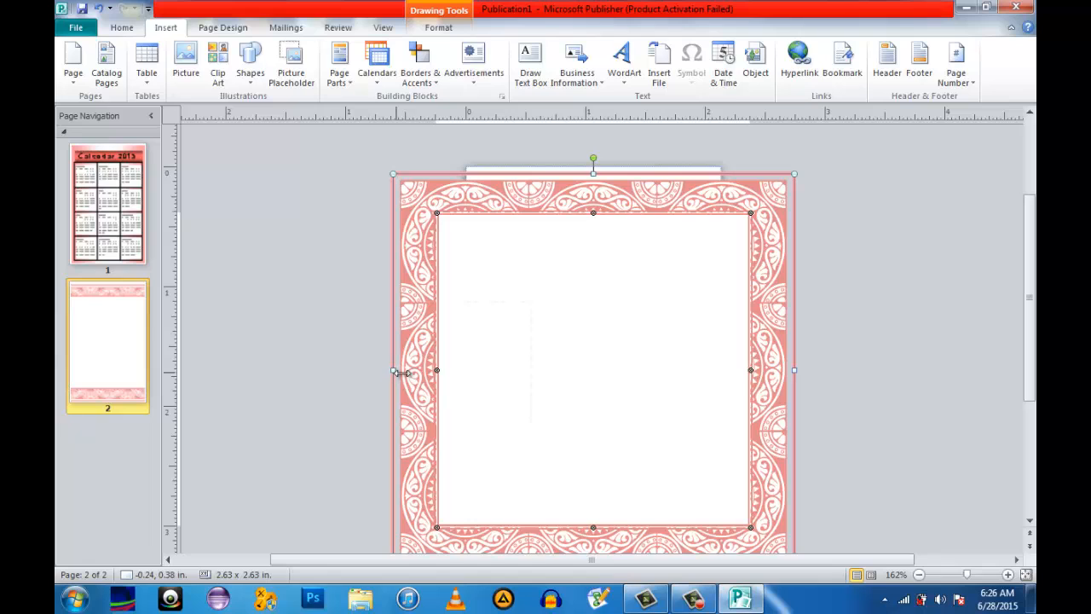
right_click(524, 201)
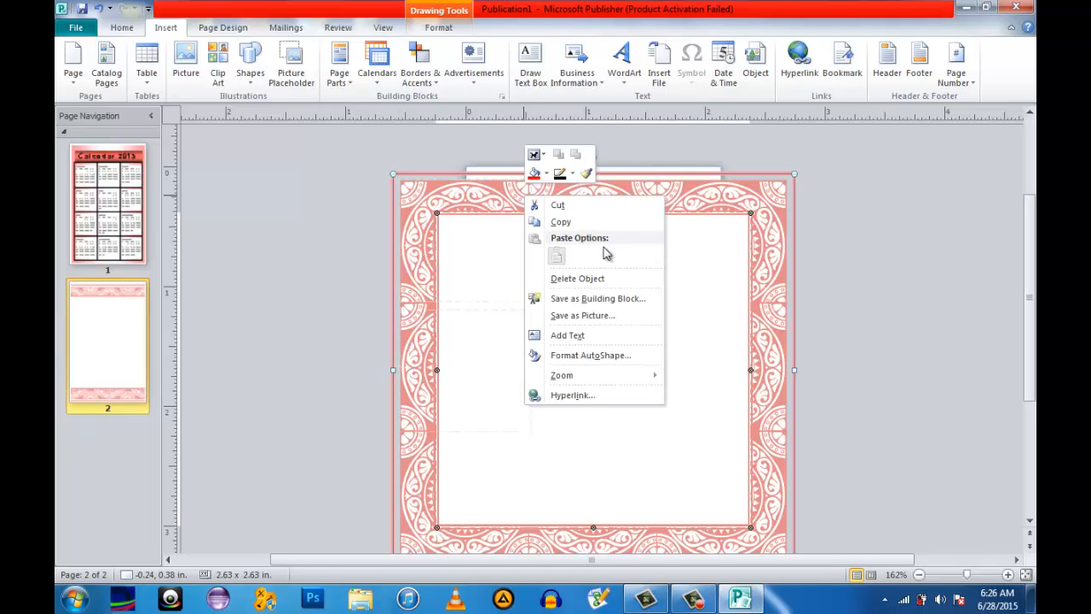
left_click(582, 360)
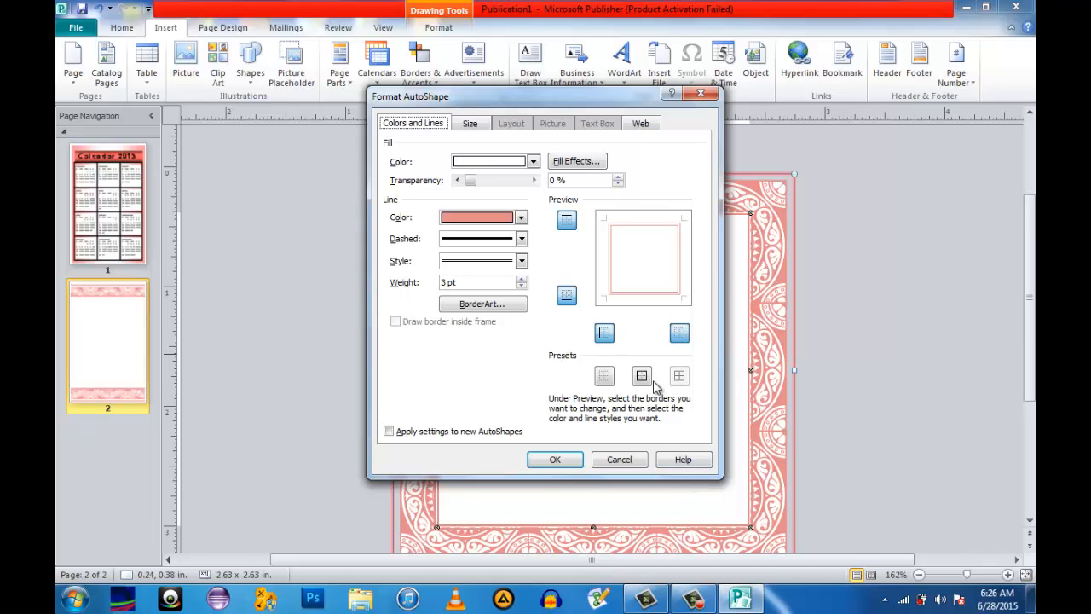
left_click(521, 287)
left_click(521, 286)
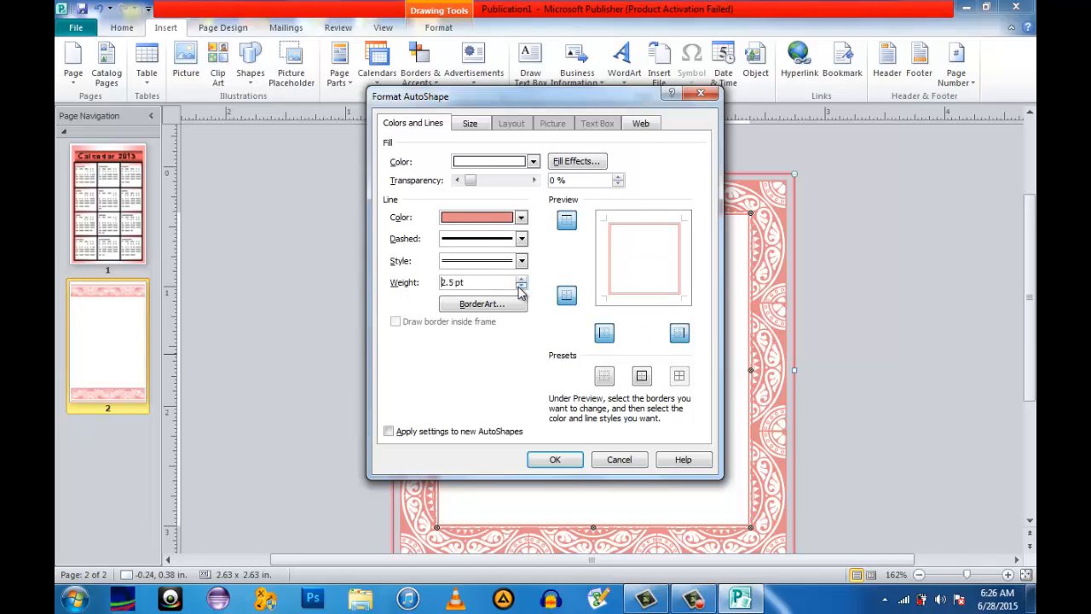
left_click(520, 288)
left_click(521, 288)
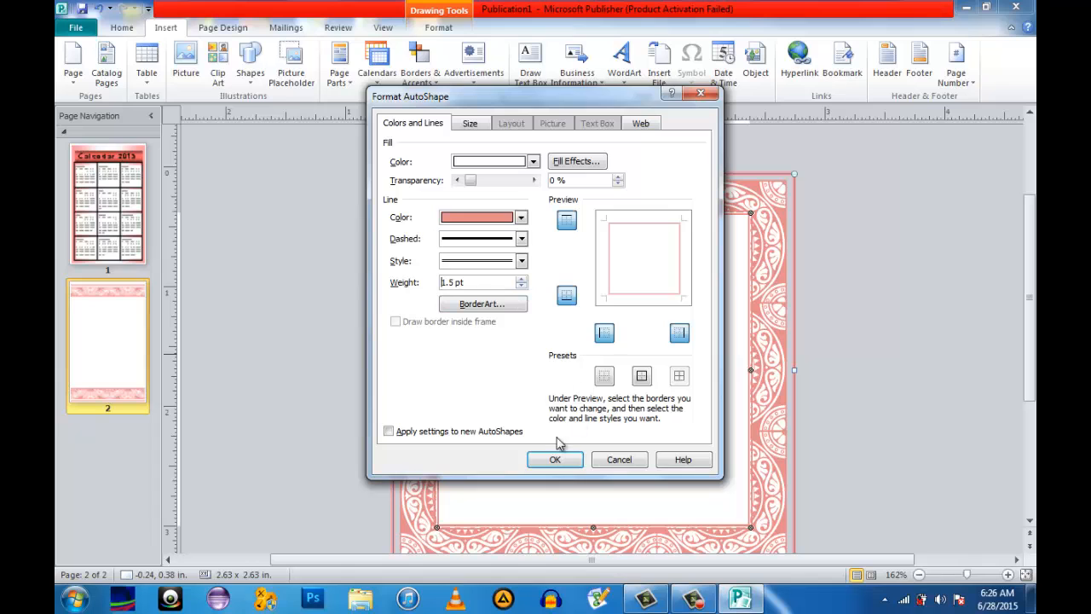
left_click(556, 460)
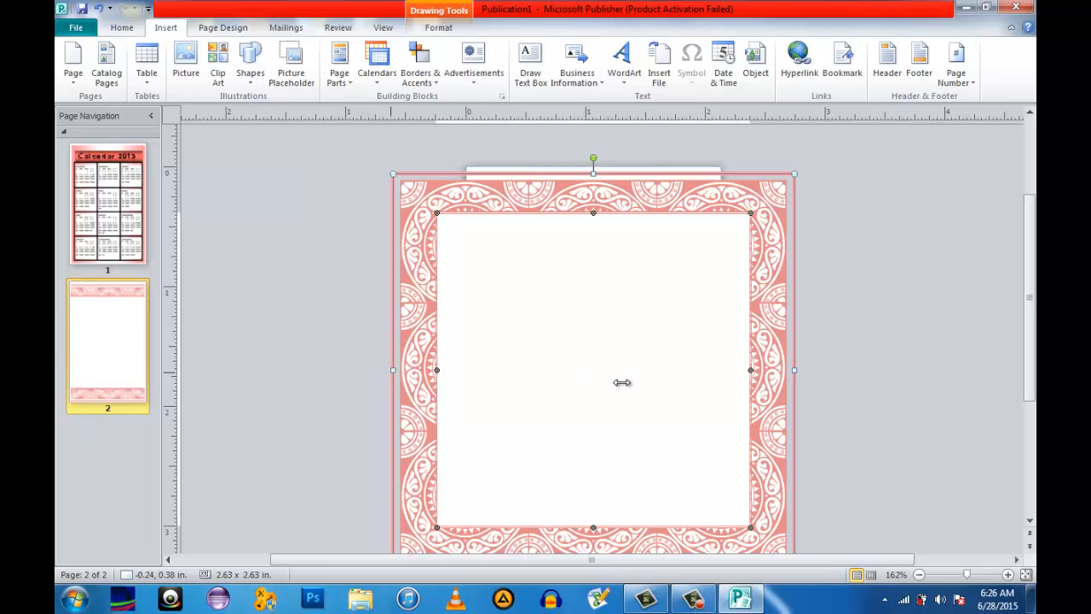
Narrow the frame from its left and right sides until its inner panel is about 1.55 in. wide
left_click(617, 378)
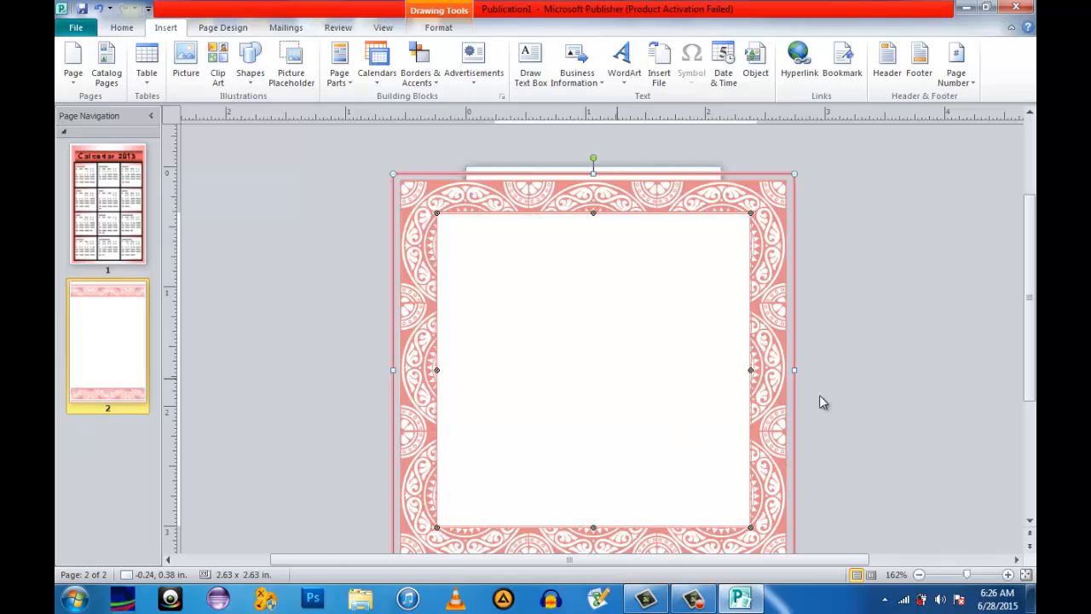
key("ctrl+z")
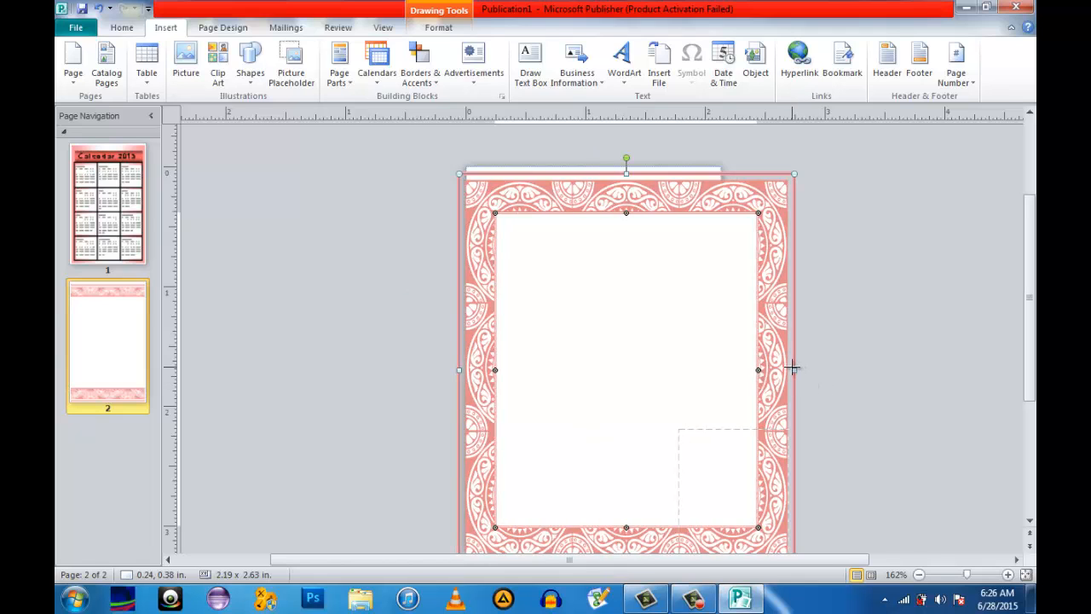
left_click(792, 367)
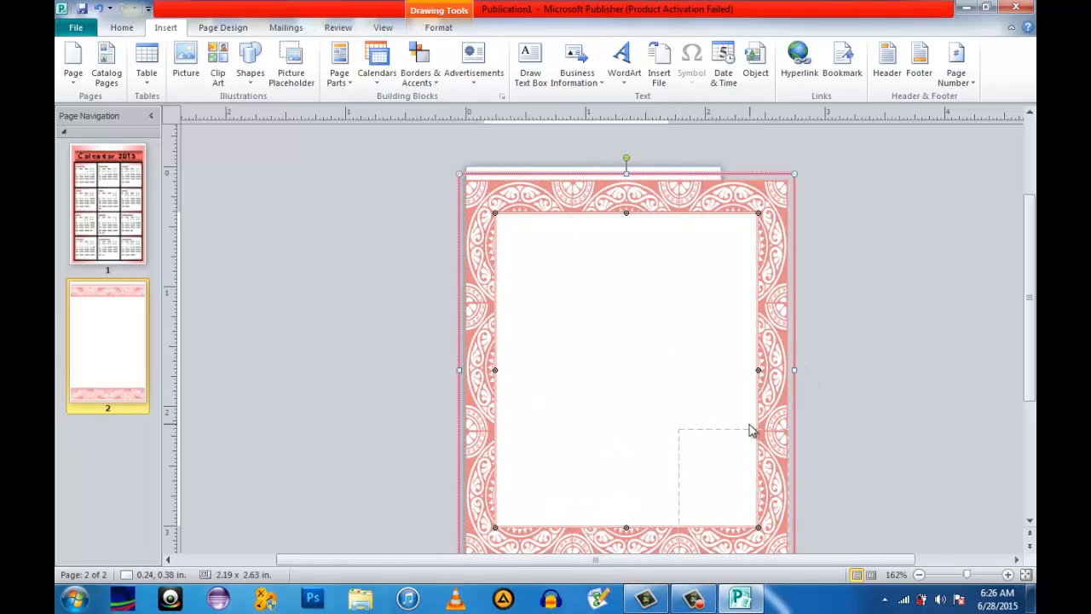
key("ctrl+z")
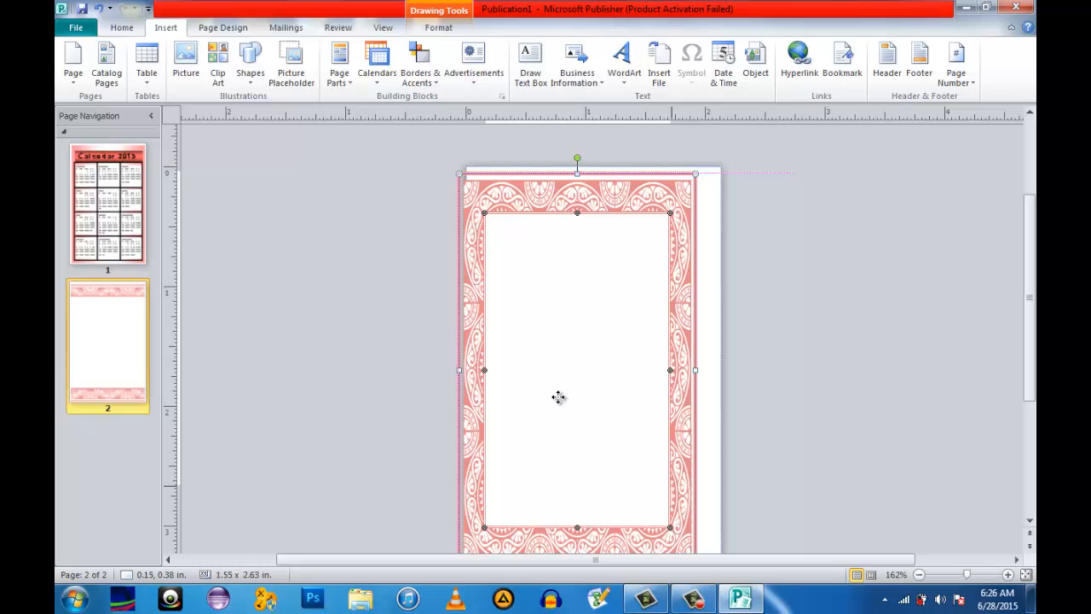
Move the frame so its left side meets the page's left edge, leaving a strip of page above it
mouse_move(557, 397)
left_mouse_down()
mouse_move(558, 415)
mouse_move(545, 397)
left_mouse_up()
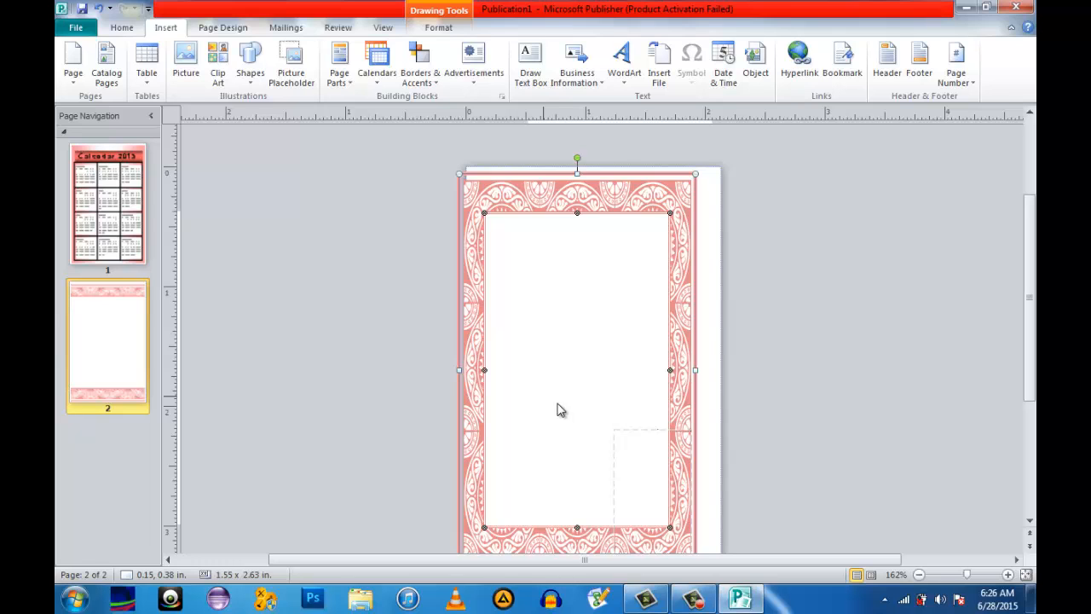
left_click_drag(557, 407, 600, 407)
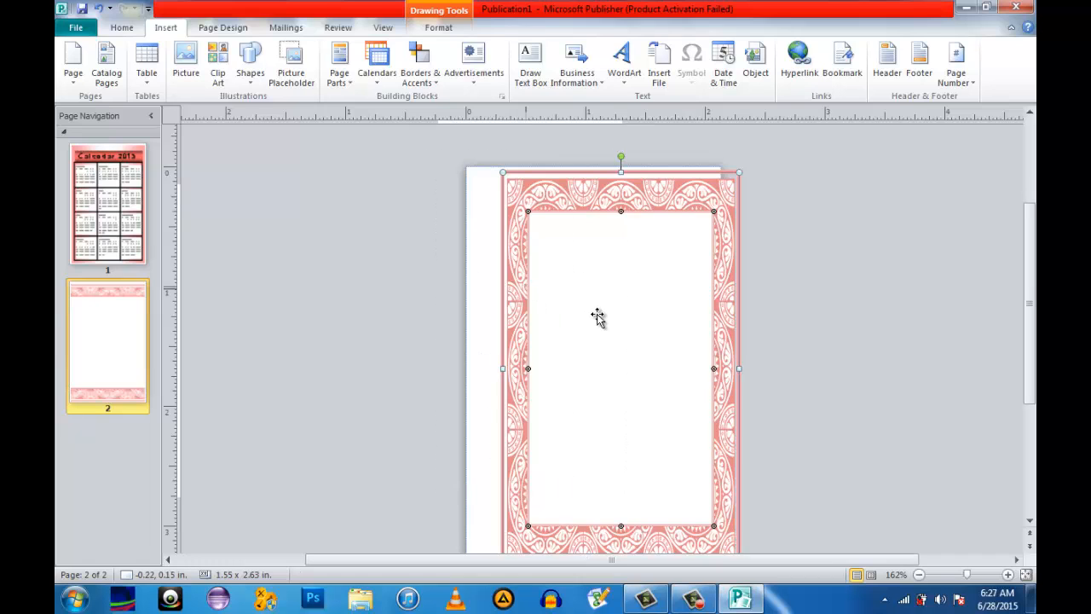
left_click_drag(705, 365, 760, 378)
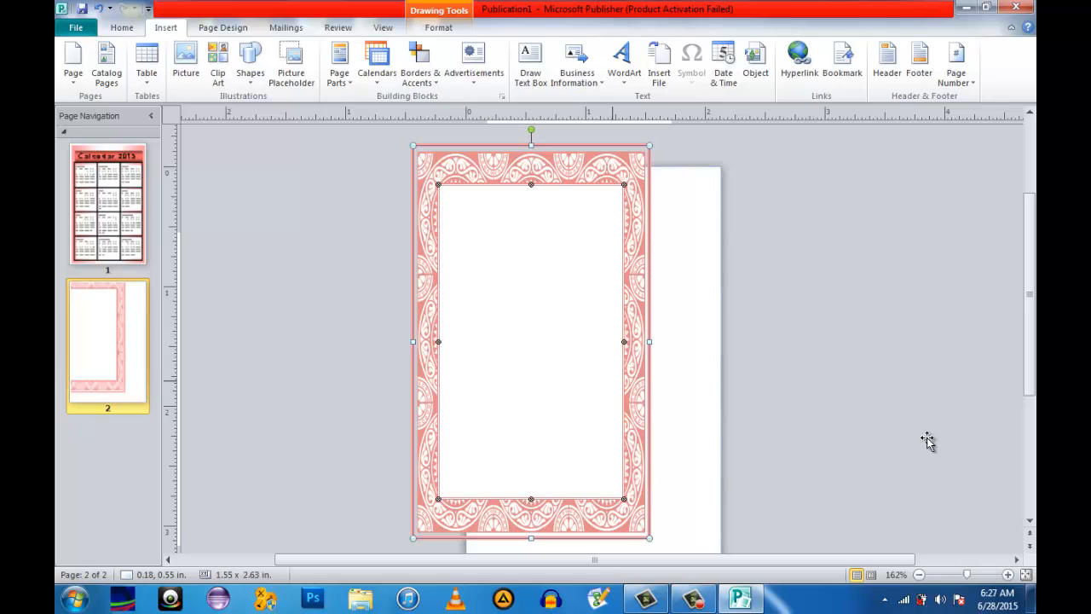
key("ctrl+z")
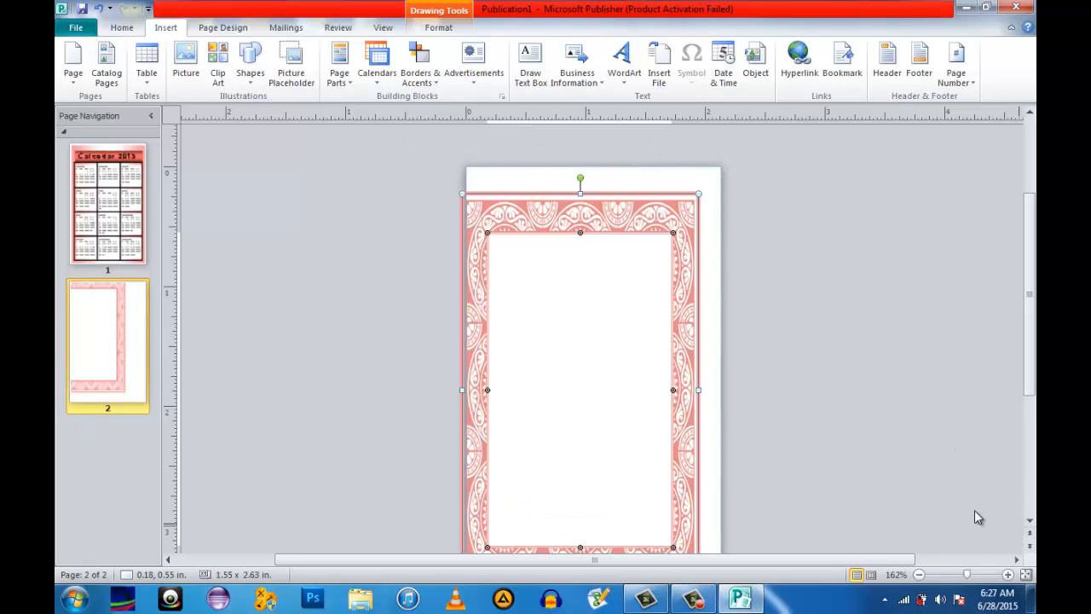
left_click(1028, 519)
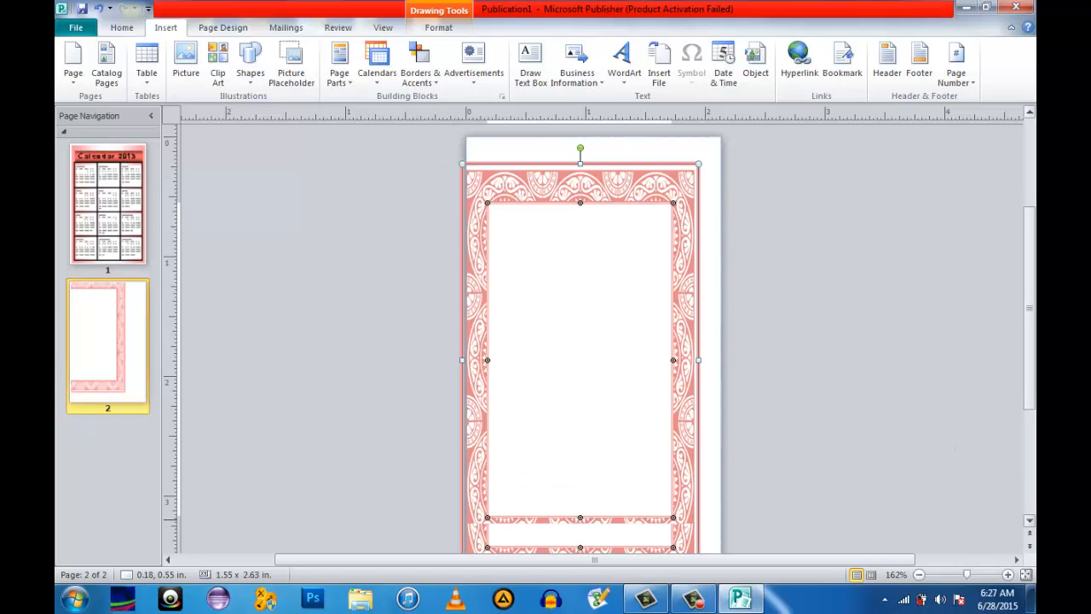
scroll(1011, 554, "down", 1)
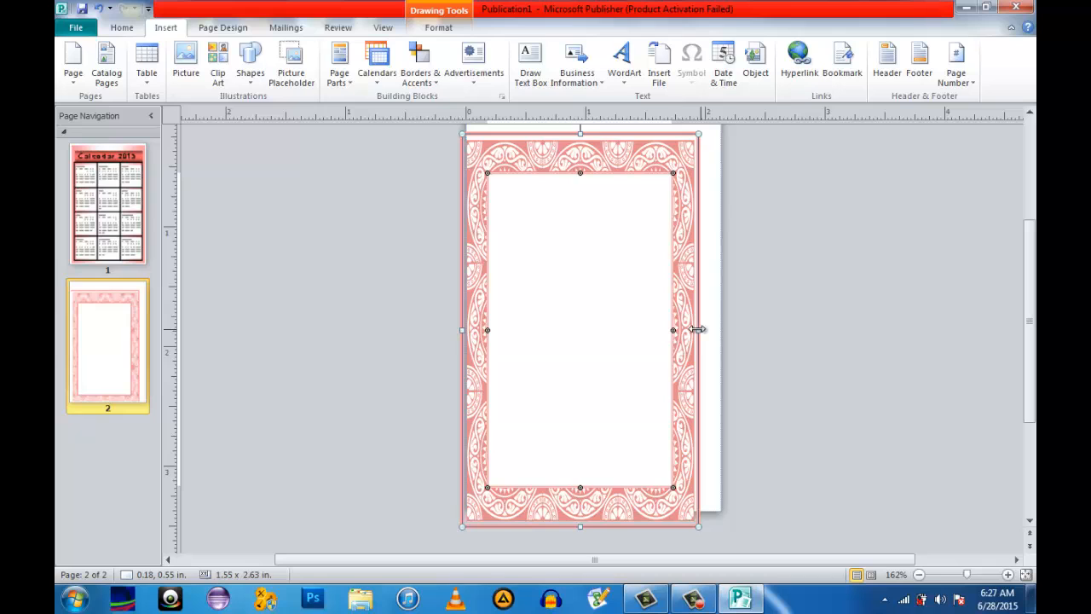
Fit the frame to the page's side and lower edges, resizing its inner panel to about 1.70 x 2.53 in
left_click_drag(696, 328, 689, 369)
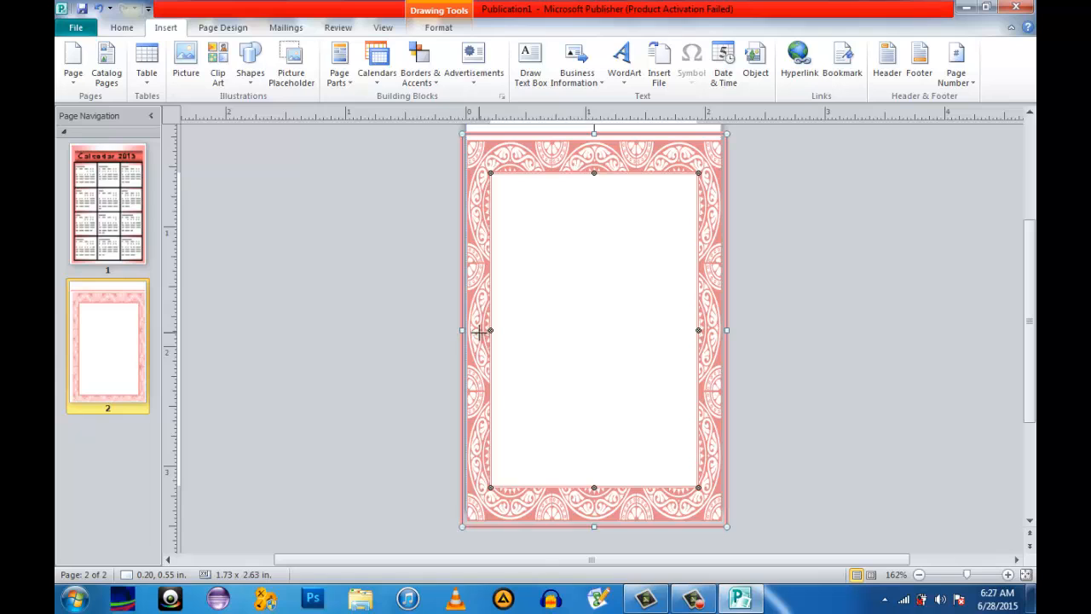
left_click_drag(474, 329, 467, 336)
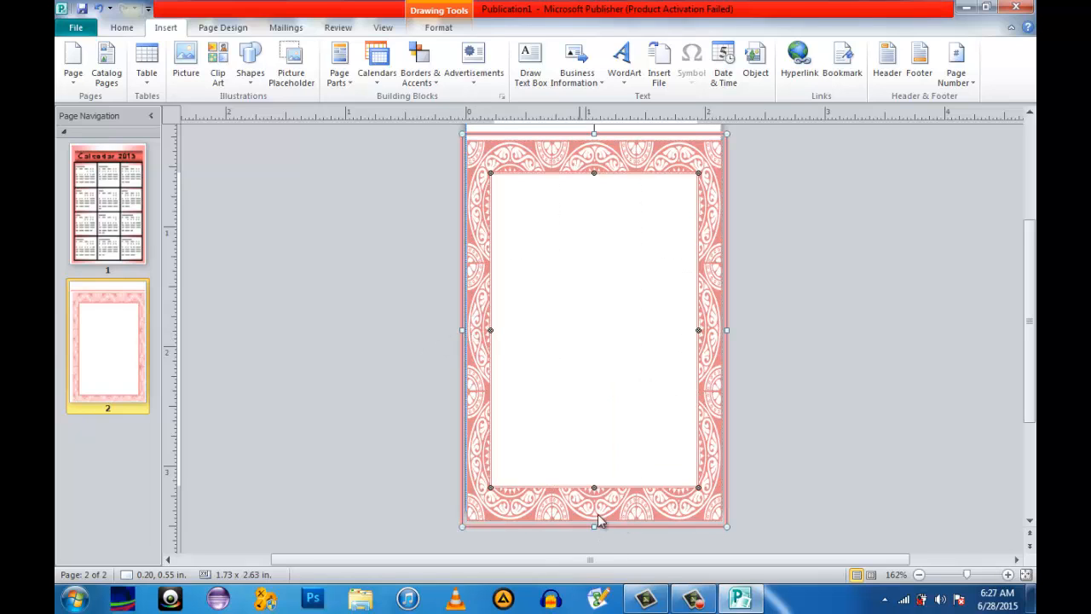
key("ctrl+z")
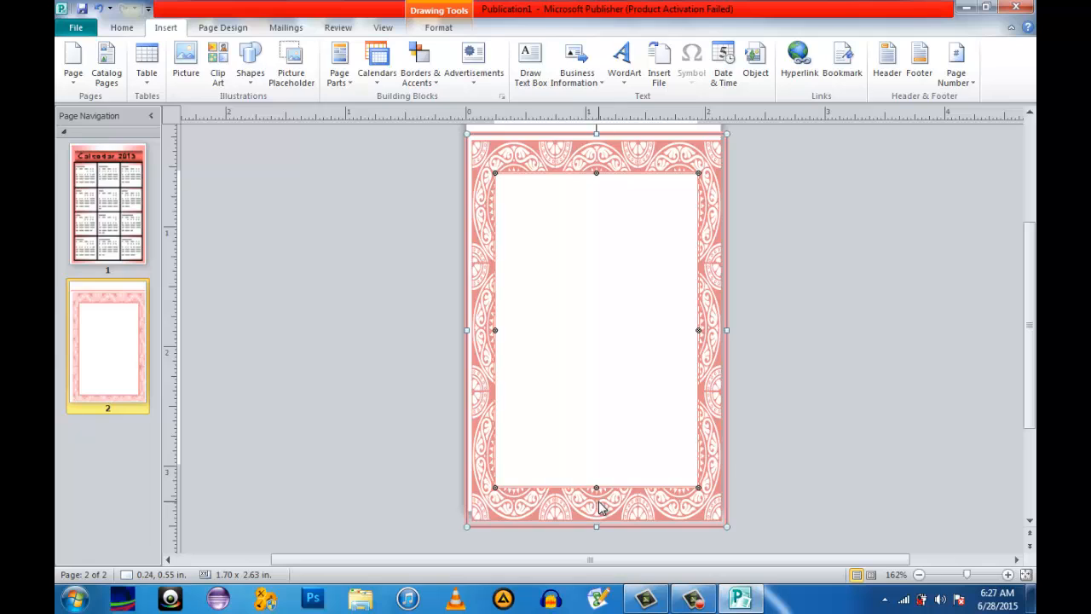
key("ctrl+z")
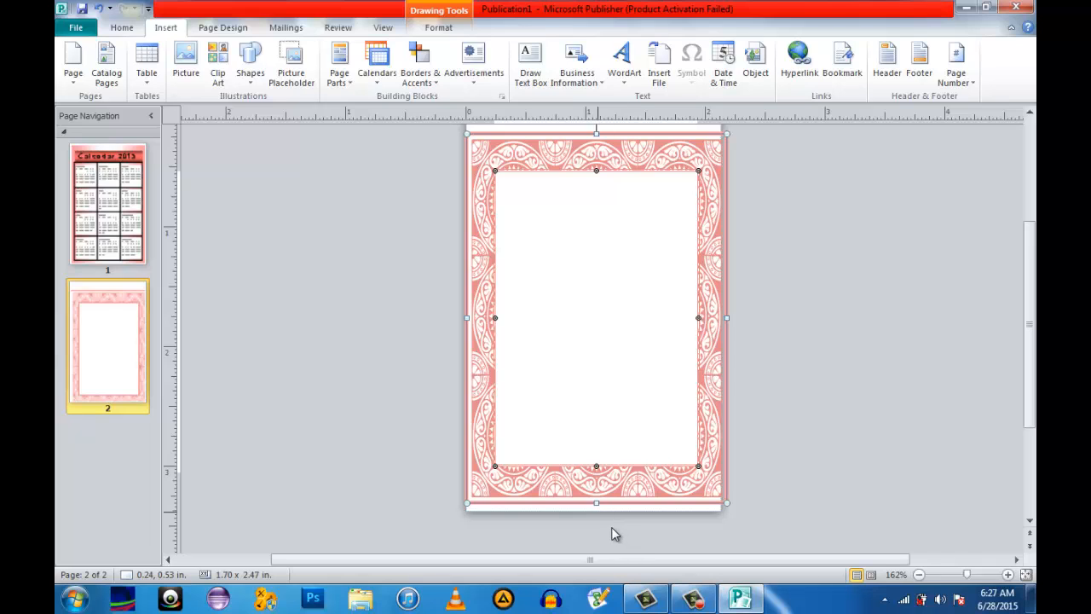
key("ctrl+z")
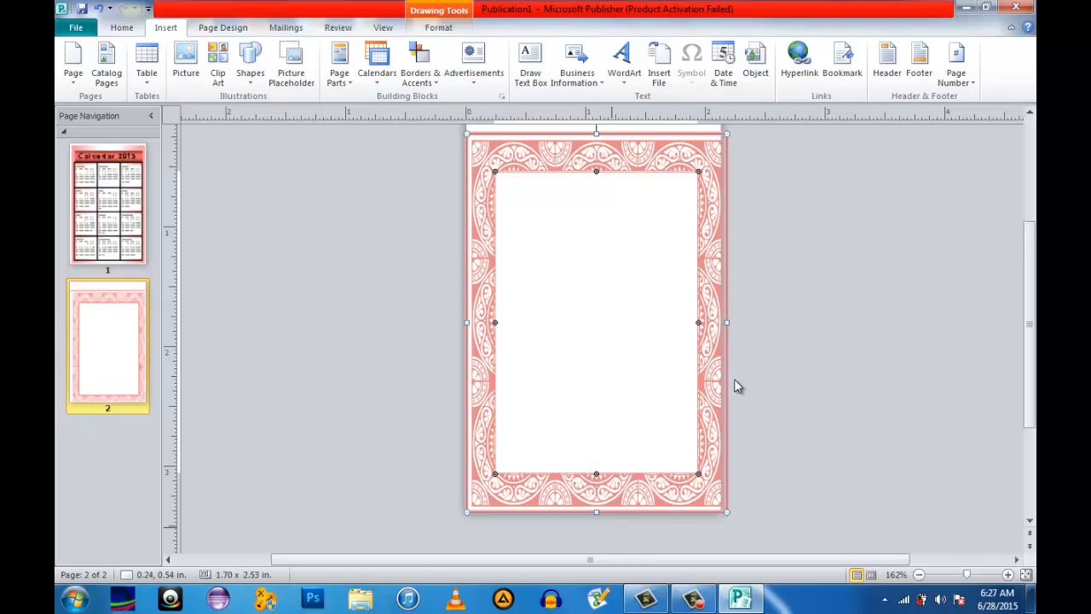
Extend the frame to the page's upper edge and trim its right side to the page, making the inner panel about 1.66 x 2.70 in
scroll(1013, 361, "up", 1)
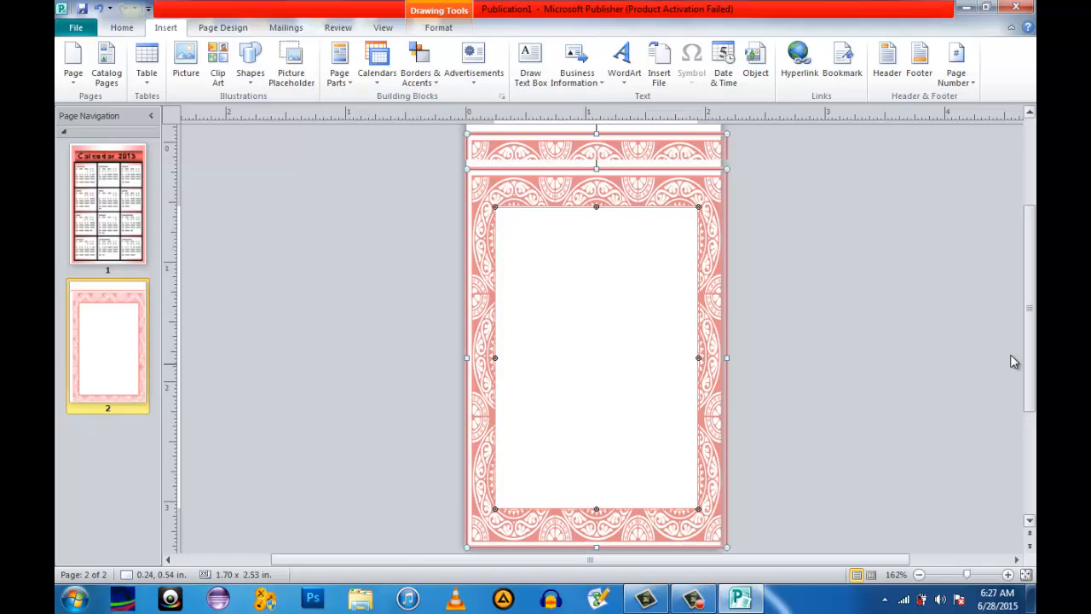
scroll(1012, 361, "up", 1)
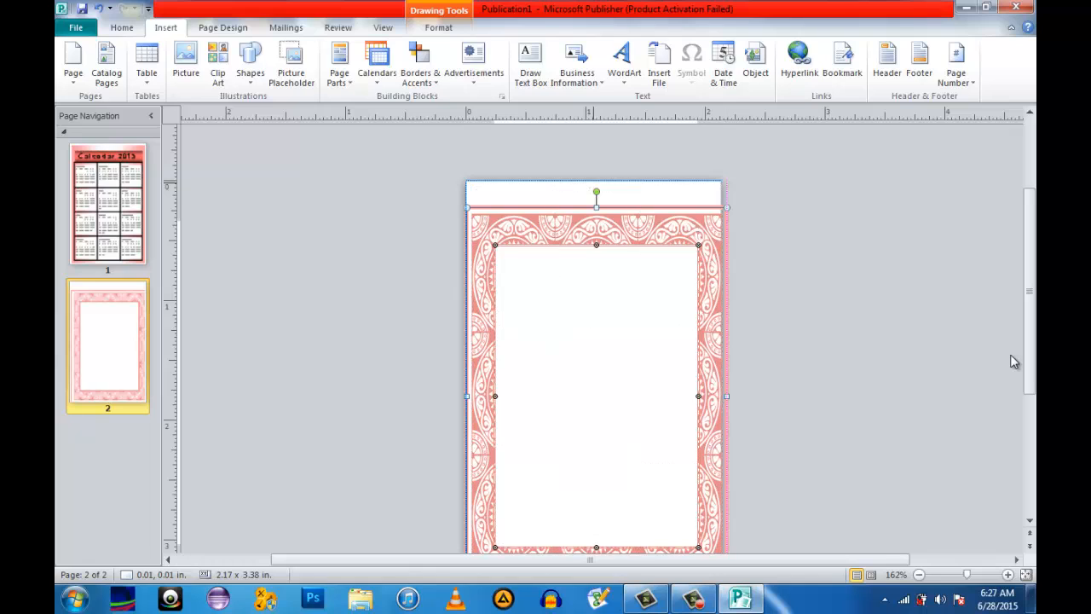
key("ctrl+z")
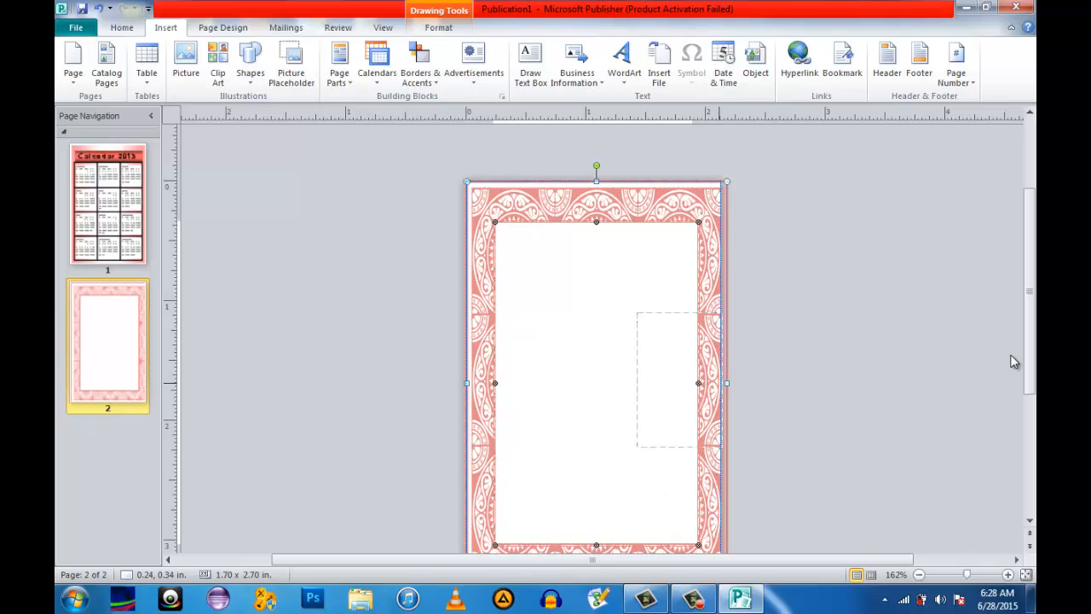
key("ctrl+z")
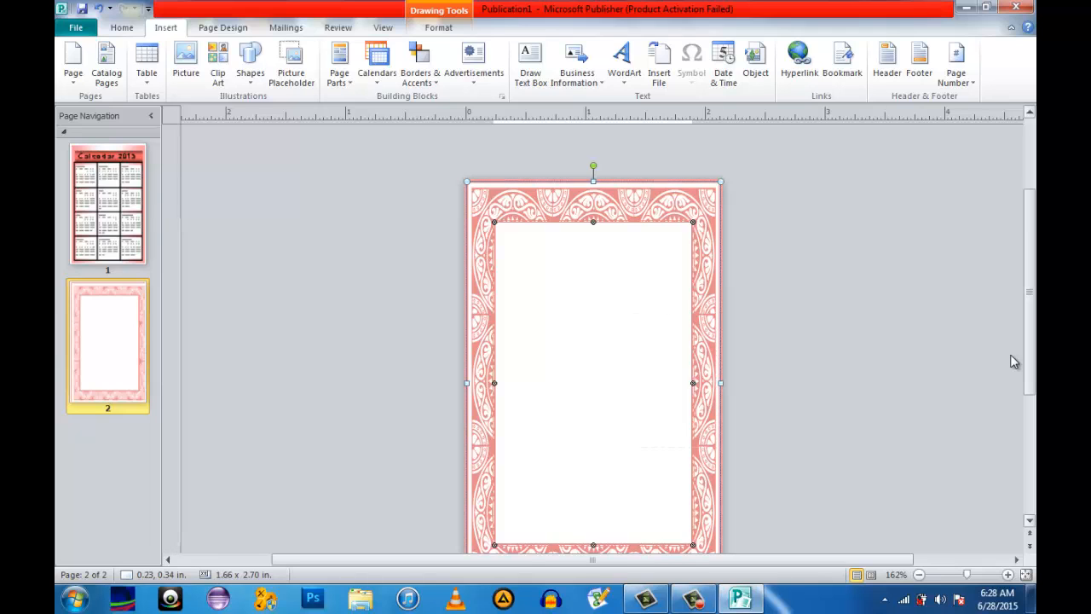
scroll(1013, 361, "down", 2)
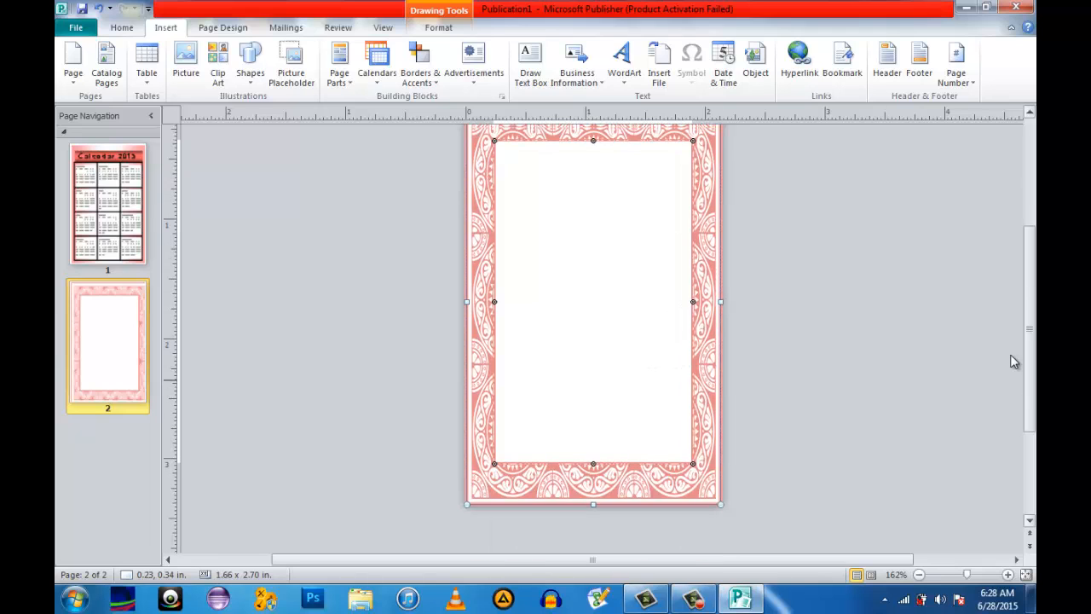
scroll(1012, 361, "up", 2)
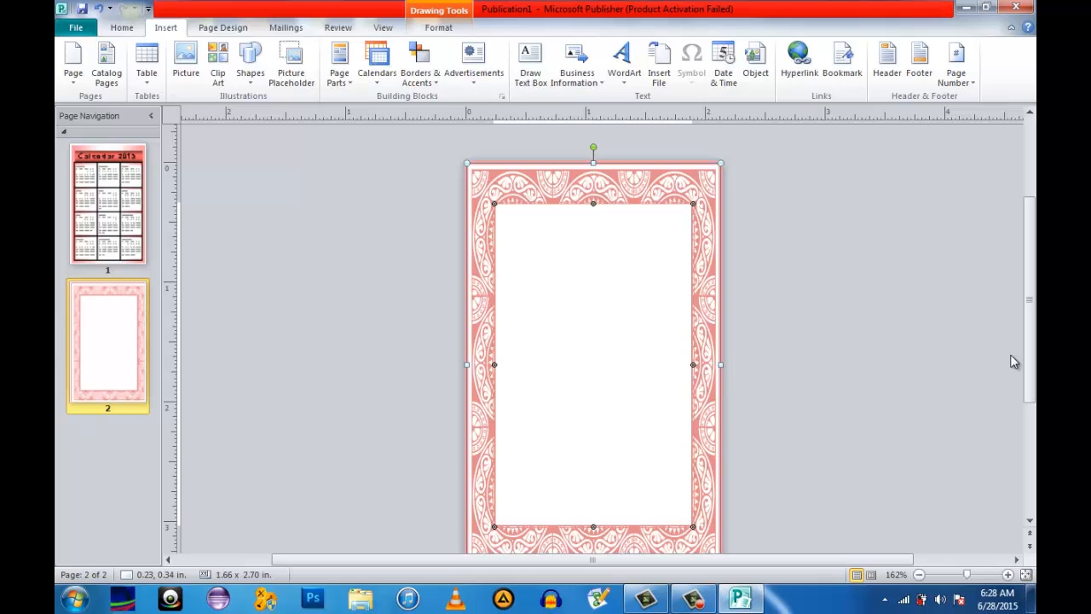
Insert the picture mama-dp2.jpg from the My photos folder of the Pictures library on page 2
key("alt+n")
key("p")
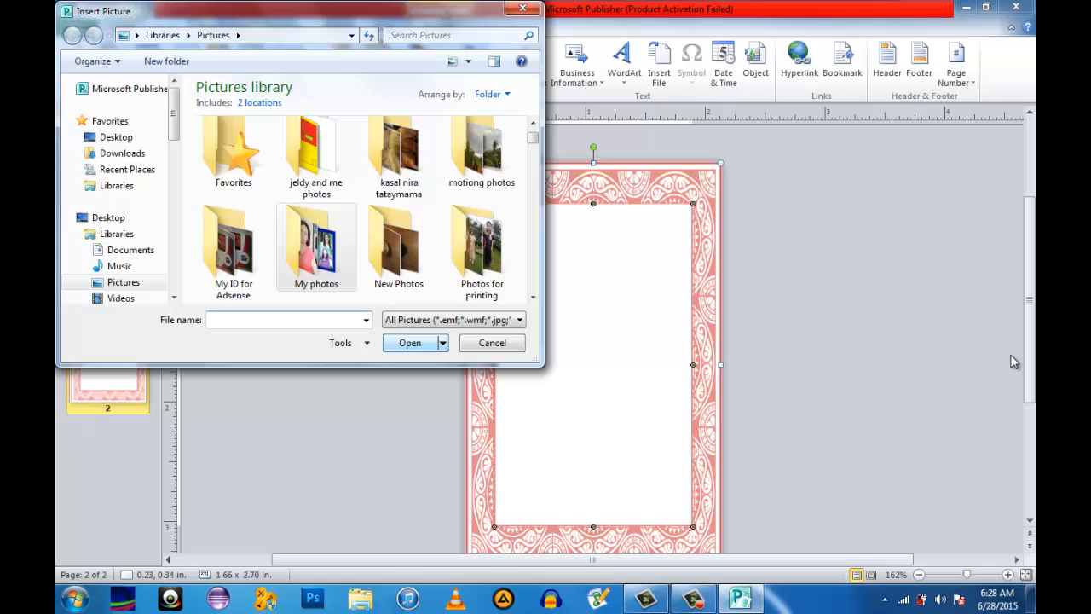
key("Return")
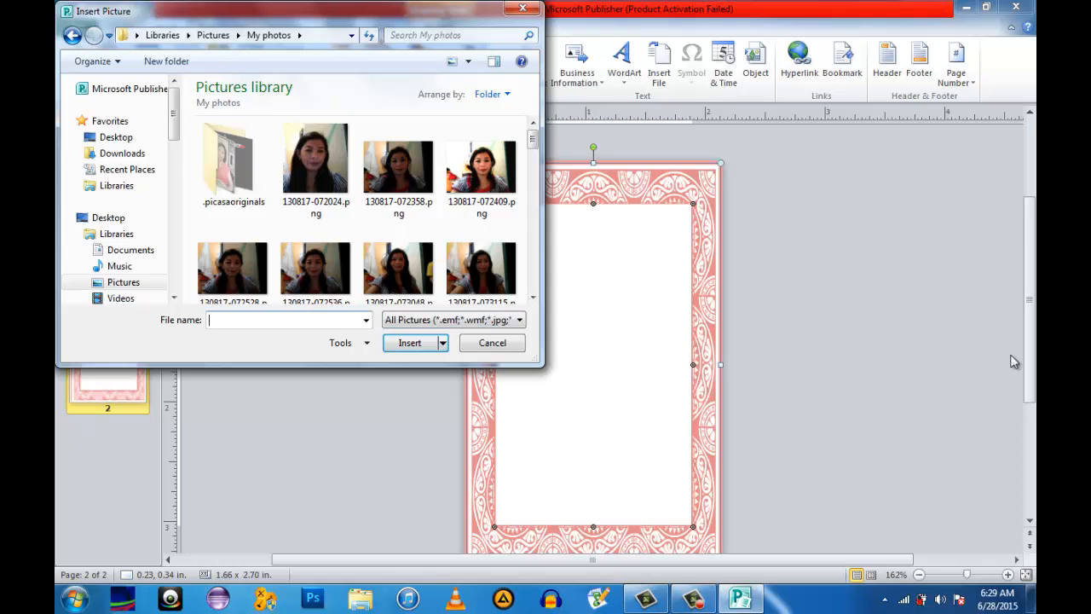
scroll(1013, 361, "down", 5)
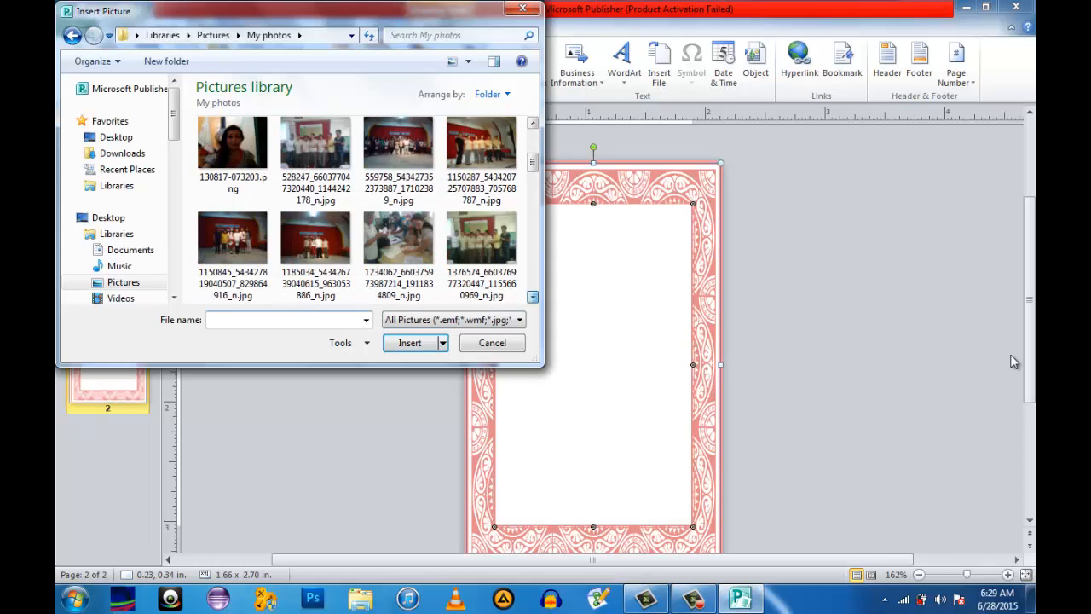
scroll(1014, 361, "down", 2)
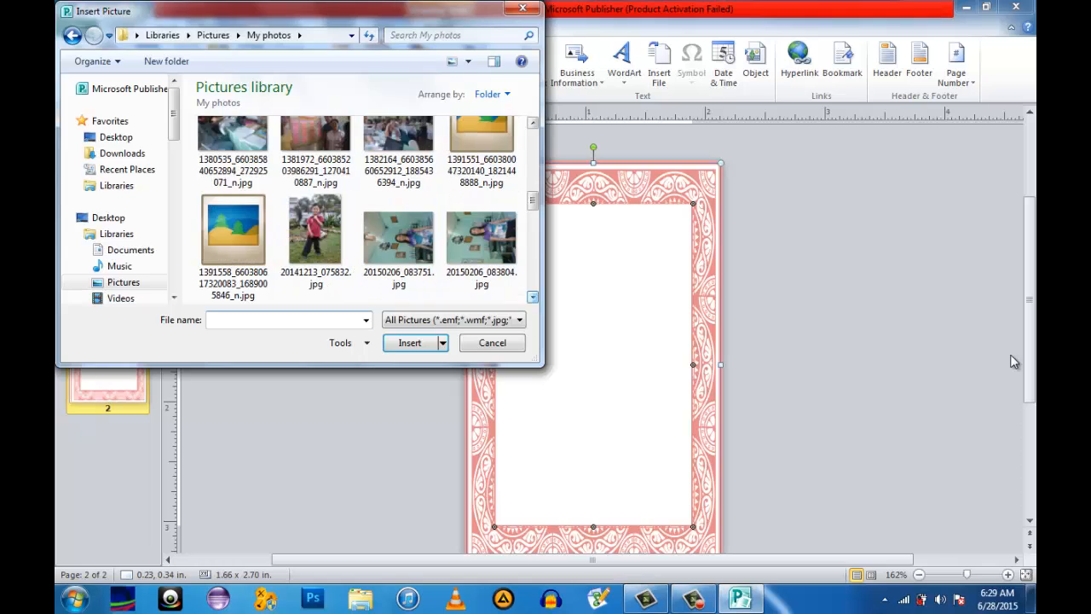
scroll(1013, 362, "down", 1)
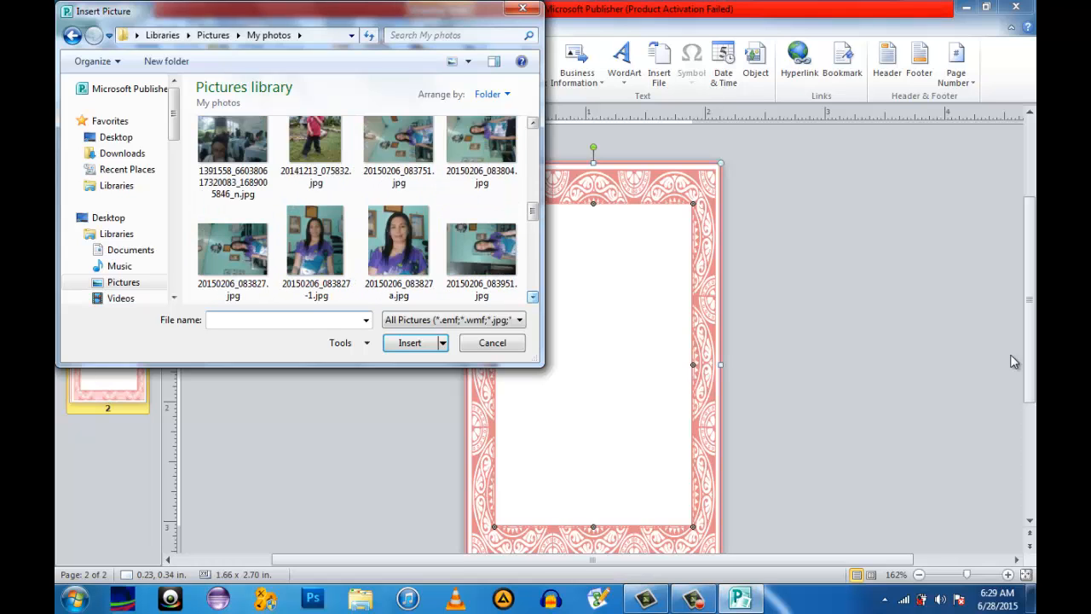
scroll(1013, 362, "down", 3)
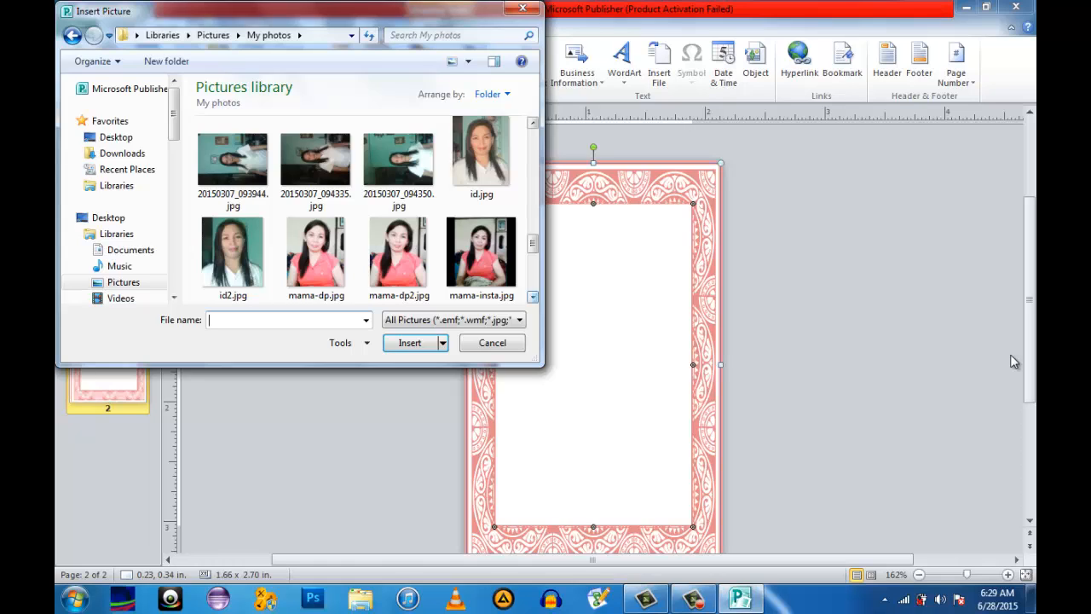
scroll(1013, 362, "down", 1)
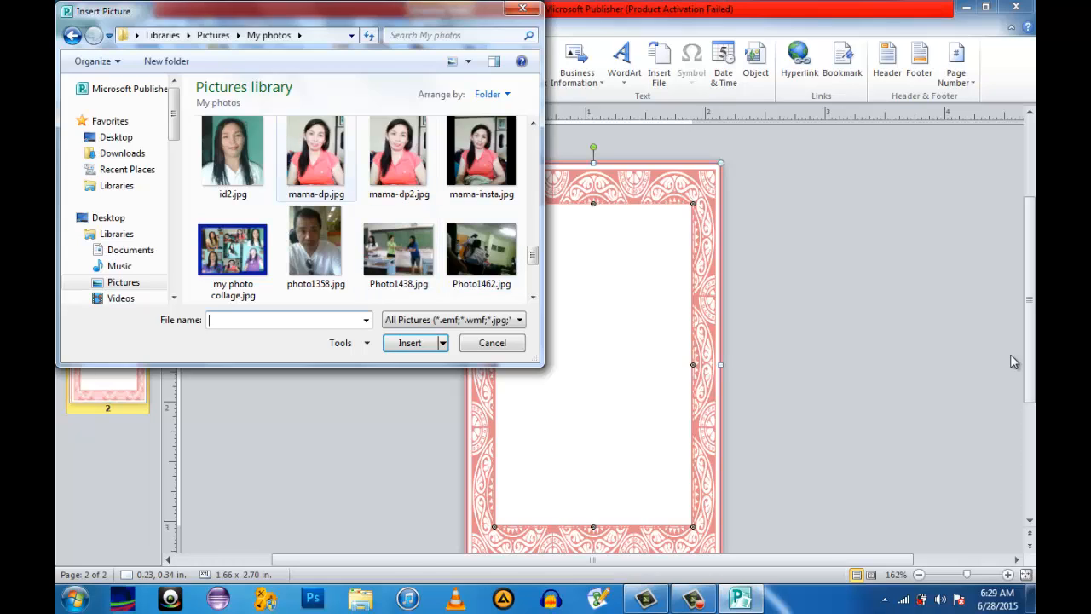
left_click(399, 154)
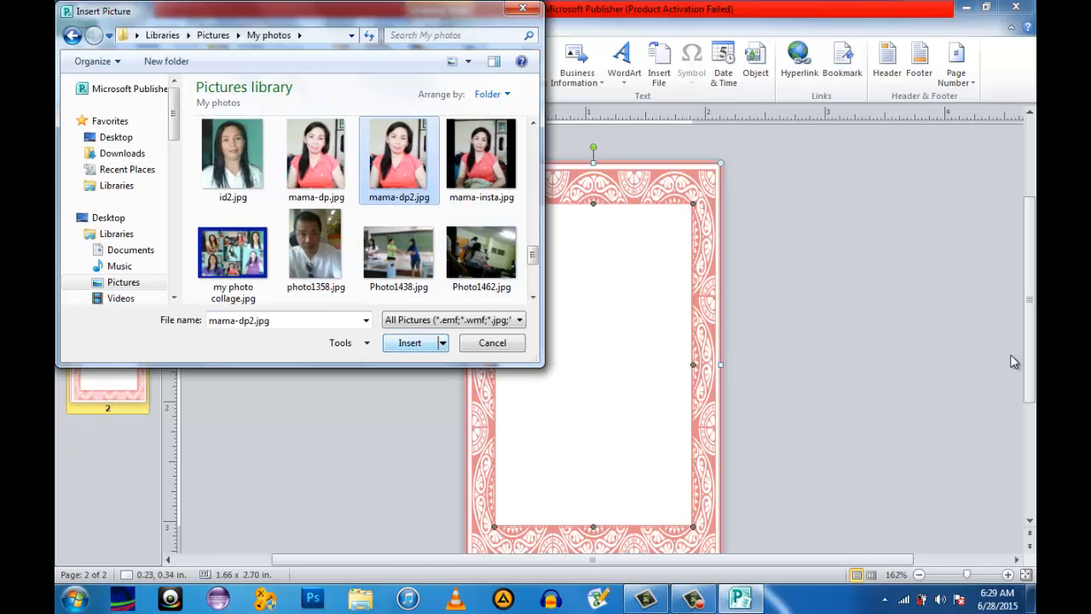
key("Return")
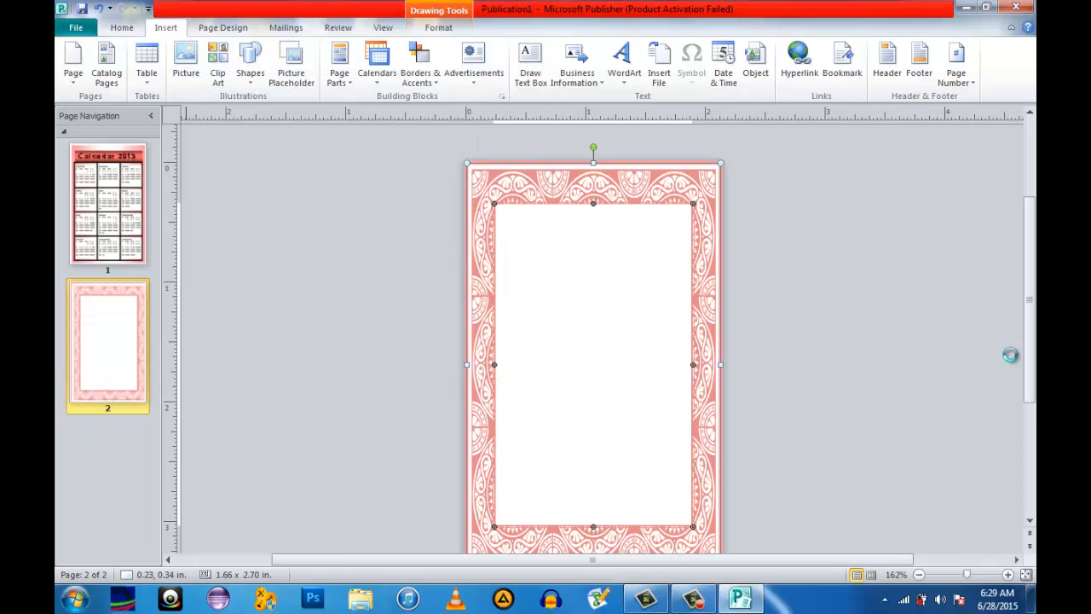